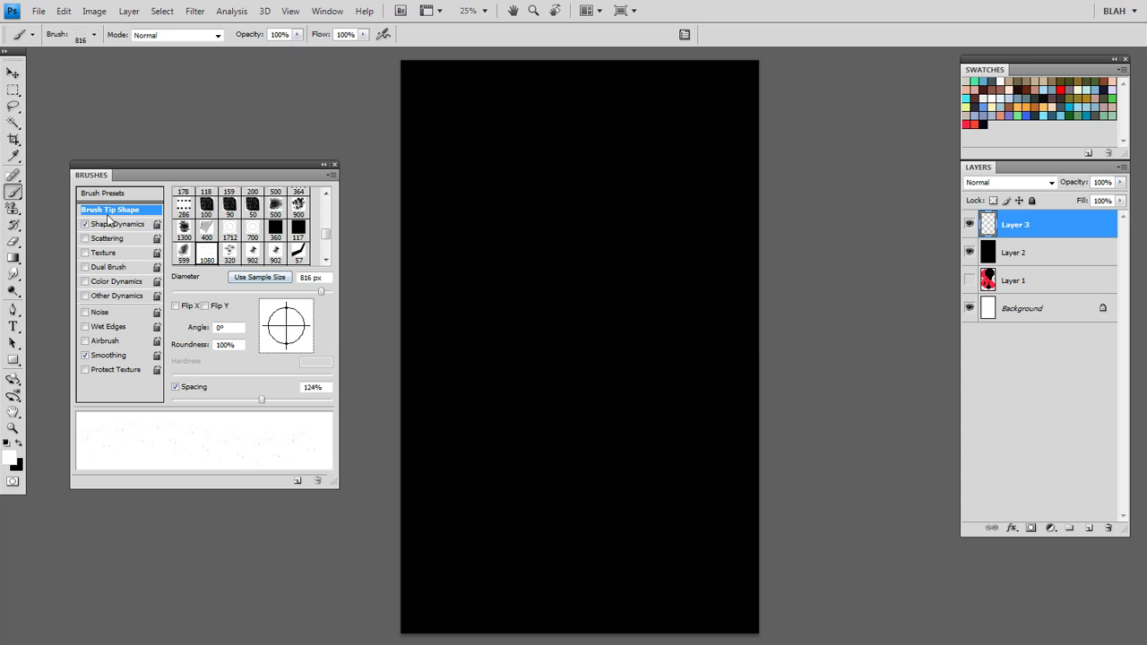
Step: Choose the 812 px flat bar brush and reduce its diameter to 468 px
{"action": "left_click", "coordinate": [106, 225]}
{"action": "right_click", "coordinate": [560, 332]}
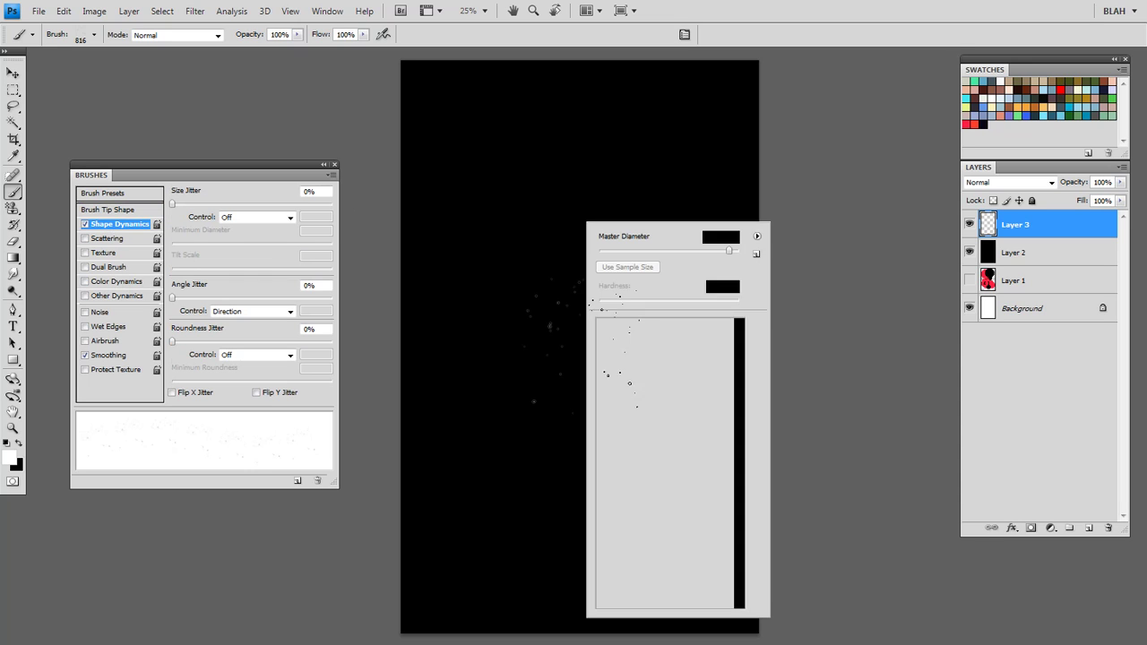
{"action": "scroll", "coordinate": [738, 549], "scroll_direction": "down", "scroll_amount": 3}
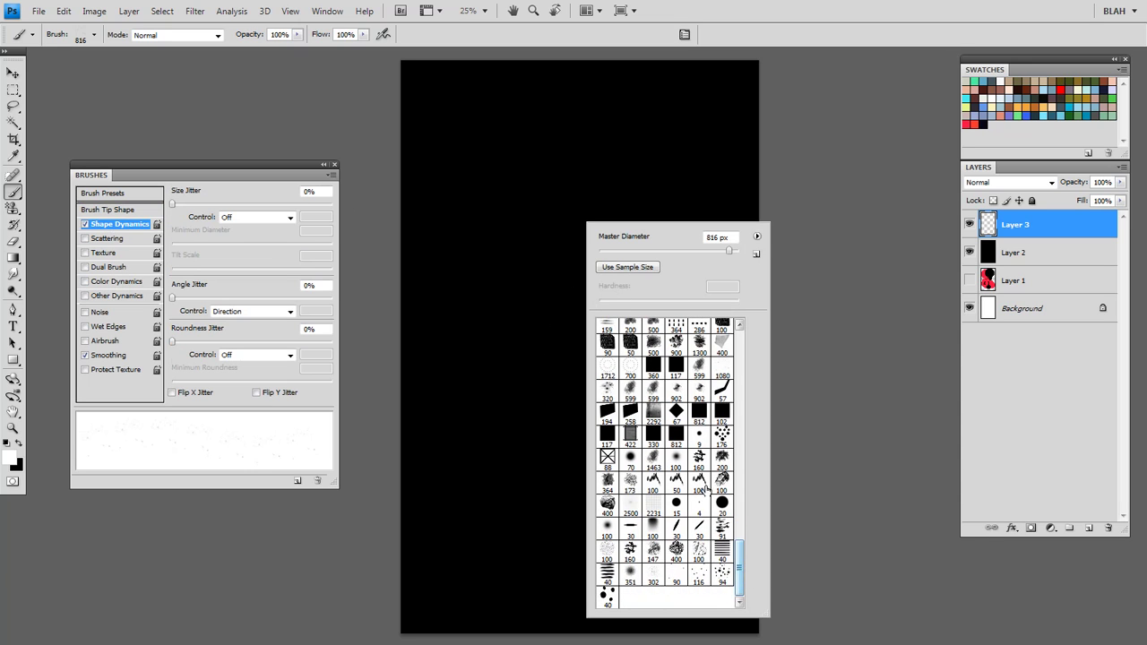
{"action": "left_click", "coordinate": [676, 434]}
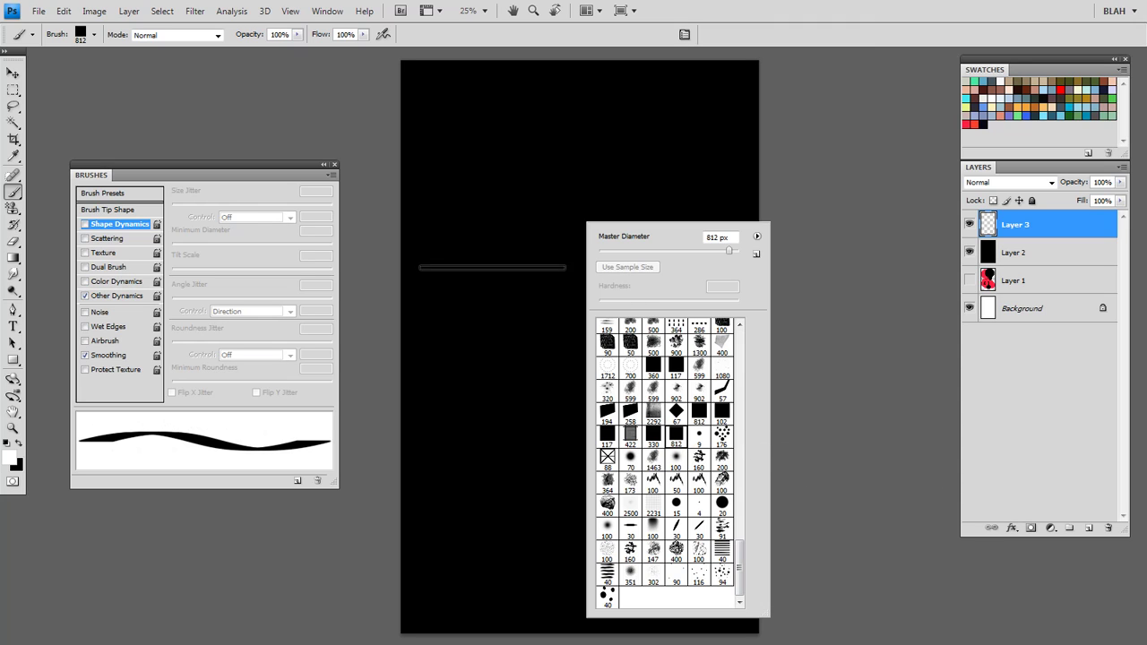
{"action": "left_click_drag", "start_coordinate": [505, 270], "coordinate": [475, 277]}
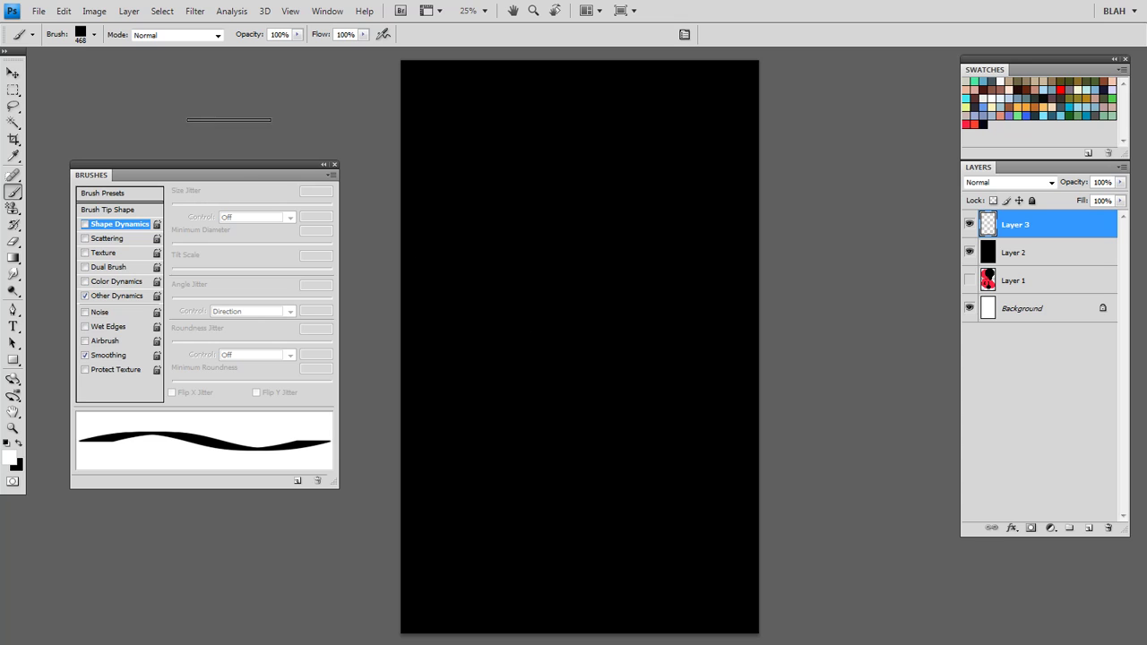
{"action": "left_click_drag", "start_coordinate": [245, 175], "coordinate": [248, 149]}
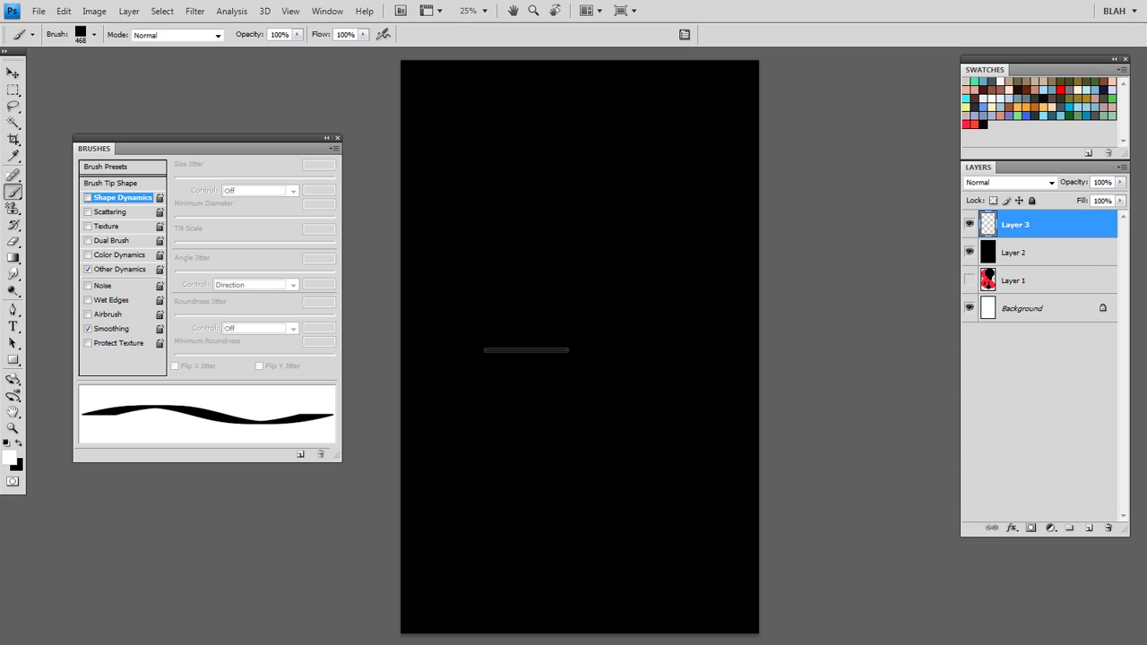
Step: Test the flat bar brush at several sizes on Layer 3 without Shape Dynamics, undoing the strokes
{"action": "left_click", "coordinate": [140, 186]}
{"action": "mouse_move", "coordinate": [532, 426]}
{"action": "left_mouse_down"}
{"action": "mouse_move", "coordinate": [557, 408]}
{"action": "mouse_move", "coordinate": [531, 327]}
{"action": "mouse_move", "coordinate": [574, 222]}
{"action": "mouse_move", "coordinate": [552, 215]}
{"action": "mouse_move", "coordinate": [627, 208]}
{"action": "left_mouse_up"}
{"action": "key", "text": "ctrl+z"}
{"action": "mouse_move", "coordinate": [425, 387]}
{"action": "left_mouse_down"}
{"action": "mouse_move", "coordinate": [622, 383]}
{"action": "mouse_move", "coordinate": [674, 390]}
{"action": "mouse_move", "coordinate": [520, 409]}
{"action": "mouse_move", "coordinate": [773, 411]}
{"action": "left_mouse_up"}
{"action": "mouse_move", "coordinate": [448, 382]}
{"action": "left_mouse_down"}
{"action": "mouse_move", "coordinate": [765, 388]}
{"action": "mouse_move", "coordinate": [416, 375]}
{"action": "mouse_move", "coordinate": [702, 387]}
{"action": "mouse_move", "coordinate": [583, 373]}
{"action": "mouse_move", "coordinate": [771, 371]}
{"action": "mouse_move", "coordinate": [422, 359]}
{"action": "mouse_move", "coordinate": [624, 400]}
{"action": "mouse_move", "coordinate": [403, 367]}
{"action": "mouse_move", "coordinate": [735, 387]}
{"action": "left_mouse_up"}
{"action": "key", "text": "ctrl+z"}
{"action": "mouse_move", "coordinate": [509, 376]}
{"action": "left_mouse_down"}
{"action": "mouse_move", "coordinate": [631, 382]}
{"action": "mouse_move", "coordinate": [423, 390]}
{"action": "mouse_move", "coordinate": [656, 397]}
{"action": "left_mouse_up"}
{"action": "left_click_drag", "start_coordinate": [761, 412], "coordinate": [529, 416]}
{"action": "key", "text": "ctrl+z"}
{"action": "left_click_drag", "start_coordinate": [533, 320], "coordinate": [612, 319]}
{"action": "left_click", "coordinate": [576, 220]}
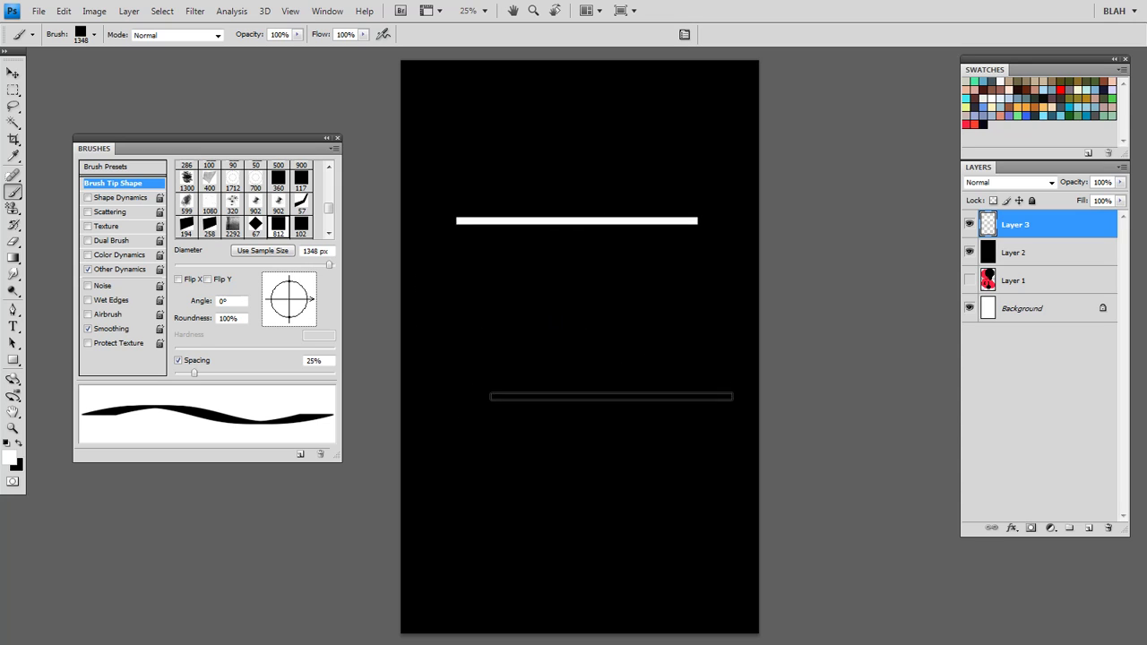
{"action": "key", "text": "ctrl+z"}
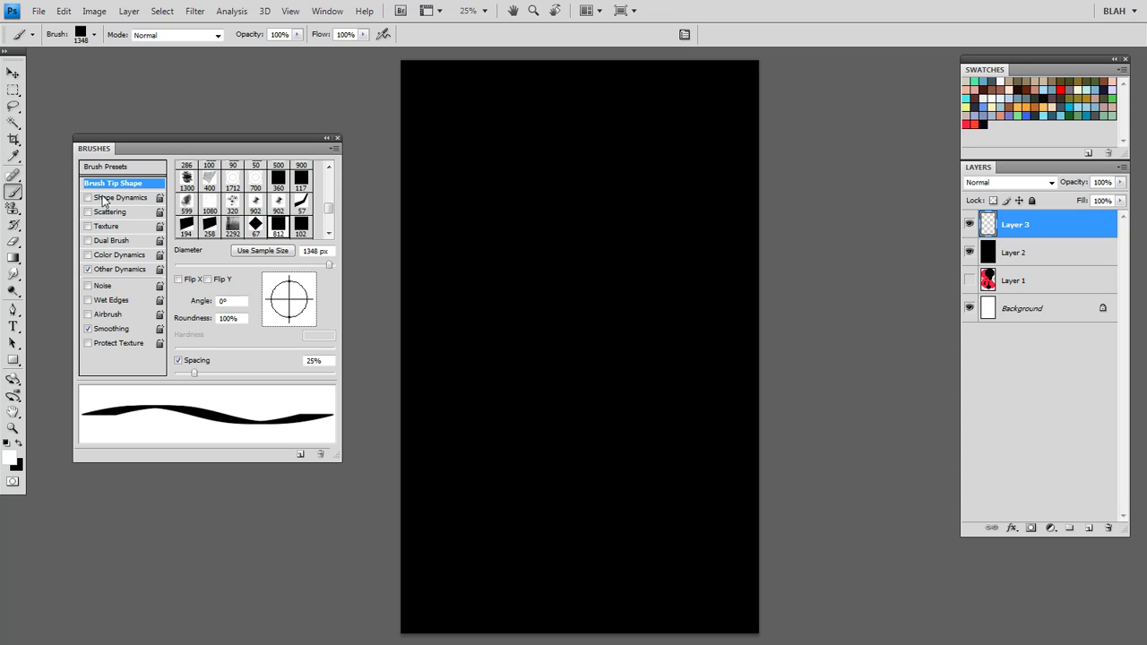
Step: Turn on Shape Dynamics for the flat bar brush and reduce its diameter to 404 px
{"action": "left_click", "coordinate": [88, 198]}
{"action": "left_click", "coordinate": [122, 198]}
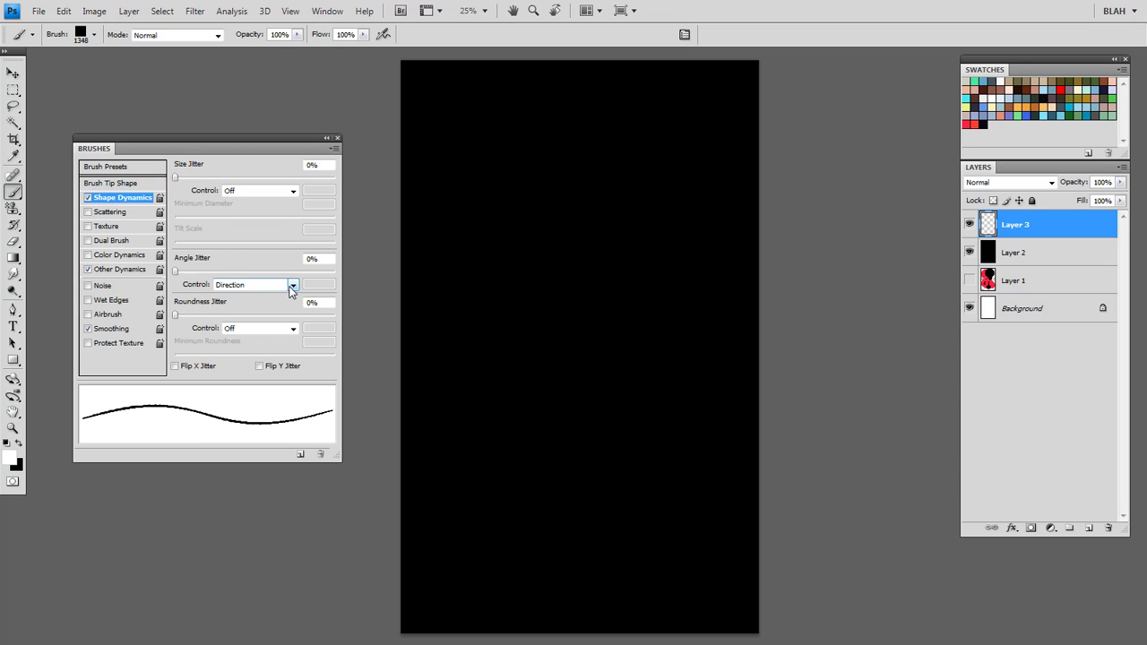
{"action": "mouse_move", "coordinate": [513, 239]}
{"action": "left_mouse_down"}
{"action": "mouse_move", "coordinate": [543, 269]}
{"action": "mouse_move", "coordinate": [535, 360]}
{"action": "mouse_move", "coordinate": [508, 366]}
{"action": "left_mouse_up"}
{"action": "key", "text": "ctrl+z"}
{"action": "key", "text": "bracketleft"}
{"action": "key", "text": "bracketleft"}
{"action": "key", "text": "bracketleft"}
{"action": "key", "text": "bracketleft"}
{"action": "key", "text": "bracketleft"}
{"action": "key", "text": "bracketleft"}
{"action": "key", "text": "bracketleft"}
{"action": "key", "text": "bracketleft"}
{"action": "key", "text": "bracketleft"}
Step: Paint long looping test strokes on Layer 3 with the direction-controlled bar brush and undo each one
{"action": "mouse_move", "coordinate": [523, 146]}
{"action": "left_mouse_down"}
{"action": "mouse_move", "coordinate": [554, 264]}
{"action": "mouse_move", "coordinate": [526, 322]}
{"action": "mouse_move", "coordinate": [559, 411]}
{"action": "mouse_move", "coordinate": [528, 499]}
{"action": "mouse_move", "coordinate": [710, 465]}
{"action": "mouse_move", "coordinate": [640, 341]}
{"action": "mouse_move", "coordinate": [689, 206]}
{"action": "mouse_move", "coordinate": [605, 131]}
{"action": "mouse_move", "coordinate": [617, 266]}
{"action": "mouse_move", "coordinate": [572, 372]}
{"action": "mouse_move", "coordinate": [617, 494]}
{"action": "mouse_move", "coordinate": [574, 522]}
{"action": "left_mouse_up"}
{"action": "key", "text": "ctrl+z"}
{"action": "mouse_move", "coordinate": [518, 167]}
{"action": "left_mouse_down"}
{"action": "mouse_move", "coordinate": [497, 440]}
{"action": "mouse_move", "coordinate": [541, 566]}
{"action": "mouse_move", "coordinate": [694, 244]}
{"action": "mouse_move", "coordinate": [592, 444]}
{"action": "mouse_move", "coordinate": [611, 266]}
{"action": "mouse_move", "coordinate": [531, 141]}
{"action": "left_mouse_up"}
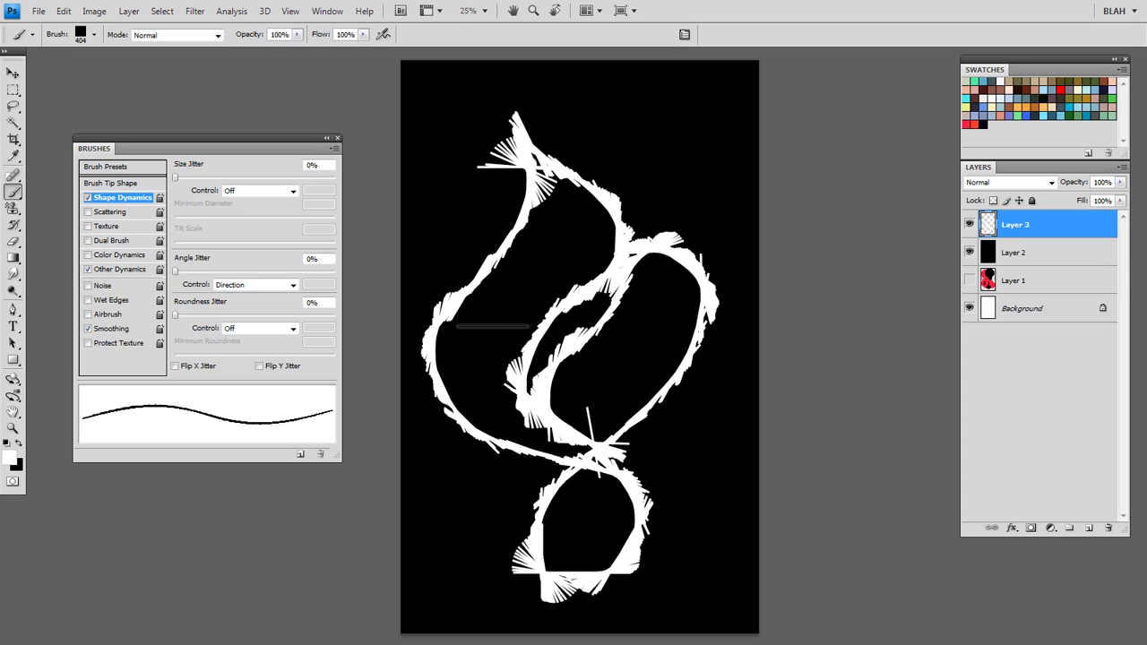
{"action": "key", "text": "ctrl+z"}
{"action": "mouse_move", "coordinate": [480, 158]}
{"action": "left_mouse_down"}
{"action": "mouse_move", "coordinate": [594, 152]}
{"action": "mouse_move", "coordinate": [600, 230]}
{"action": "mouse_move", "coordinate": [508, 288]}
{"action": "mouse_move", "coordinate": [490, 375]}
{"action": "mouse_move", "coordinate": [655, 385]}
{"action": "mouse_move", "coordinate": [682, 492]}
{"action": "mouse_move", "coordinate": [550, 536]}
{"action": "mouse_move", "coordinate": [556, 451]}
{"action": "mouse_move", "coordinate": [638, 358]}
{"action": "mouse_move", "coordinate": [470, 265]}
{"action": "mouse_move", "coordinate": [482, 164]}
{"action": "left_mouse_up"}
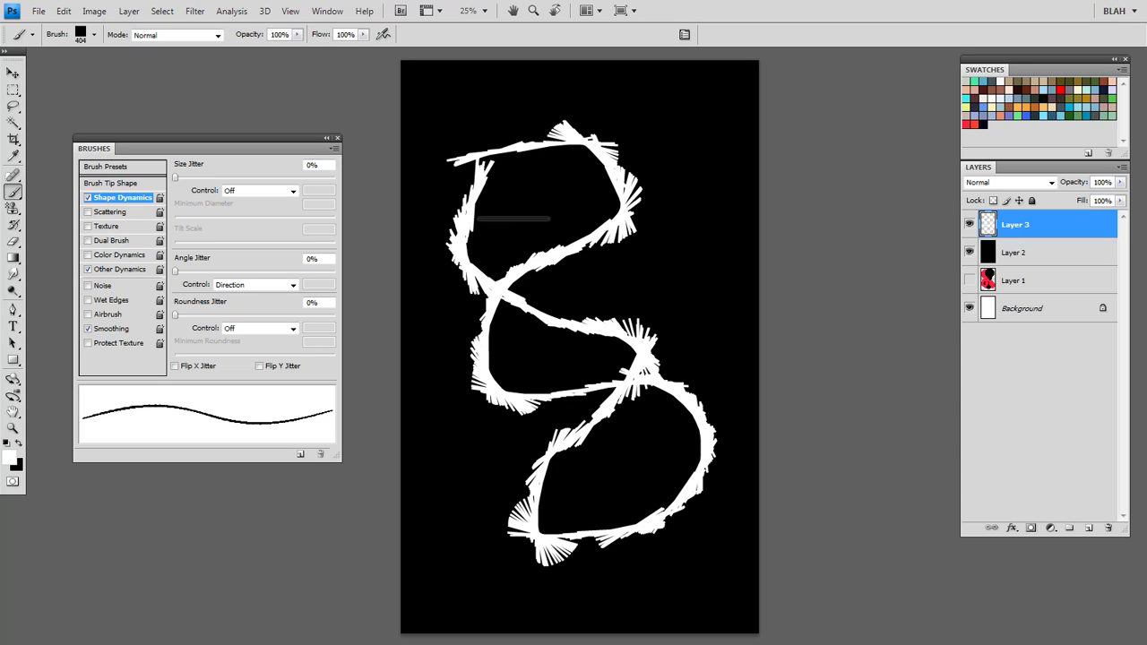
{"action": "key", "text": "ctrl+z"}
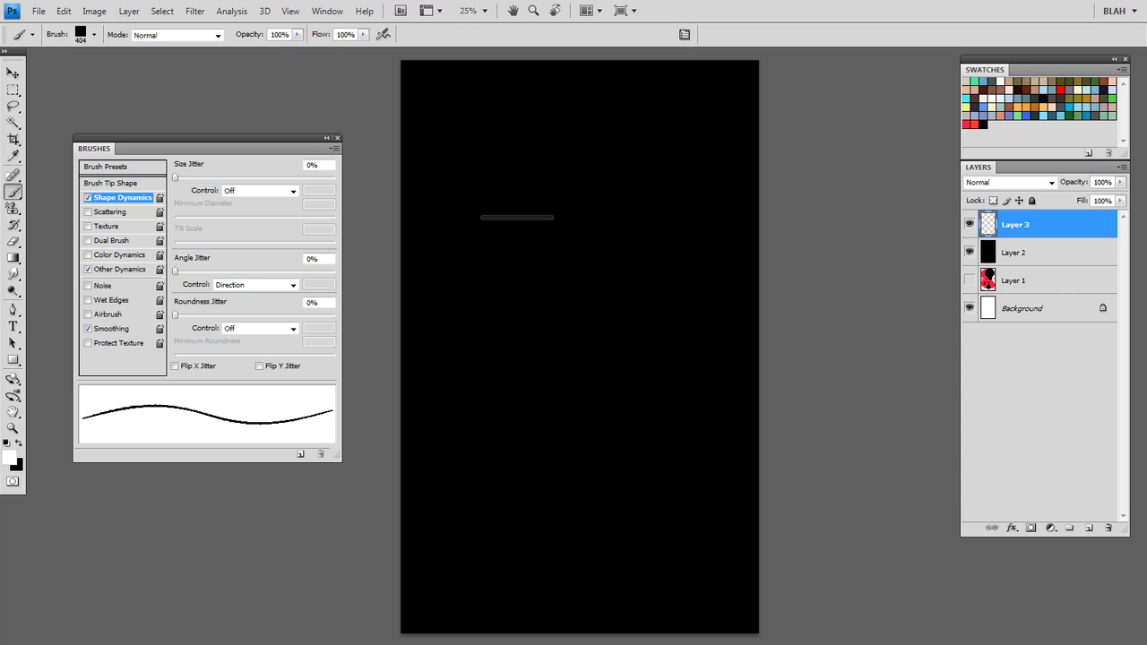
Step: Set the brush tip angle to 90° and reduce the brush diameter to 244 px
{"action": "left_click", "coordinate": [127, 185]}
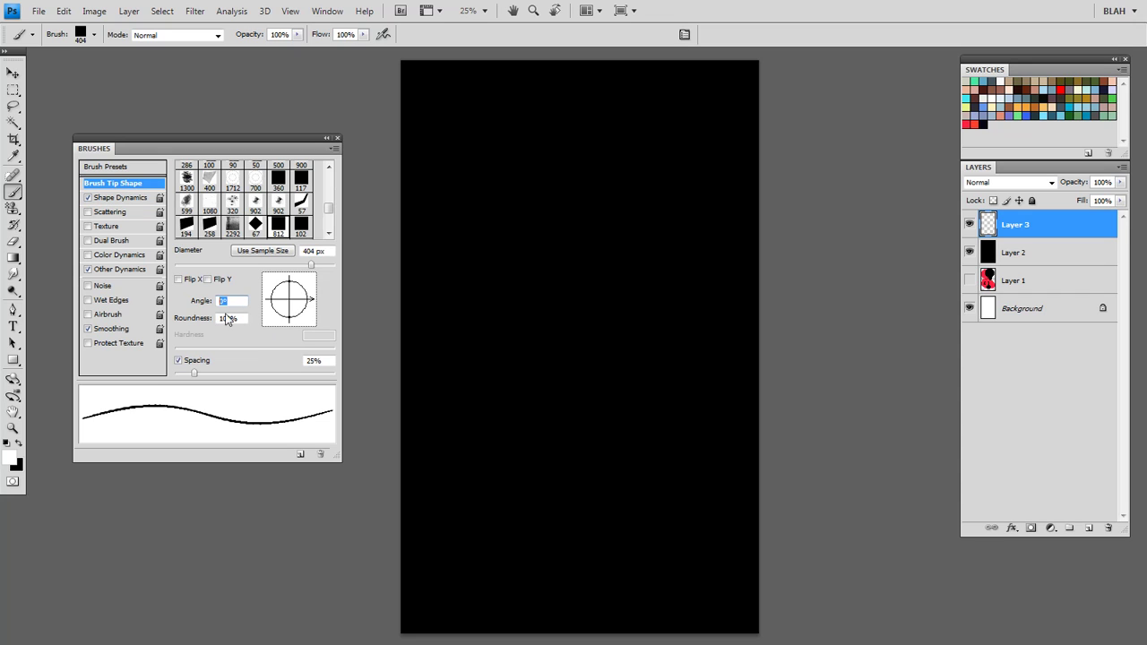
{"action": "type", "text": "90"}
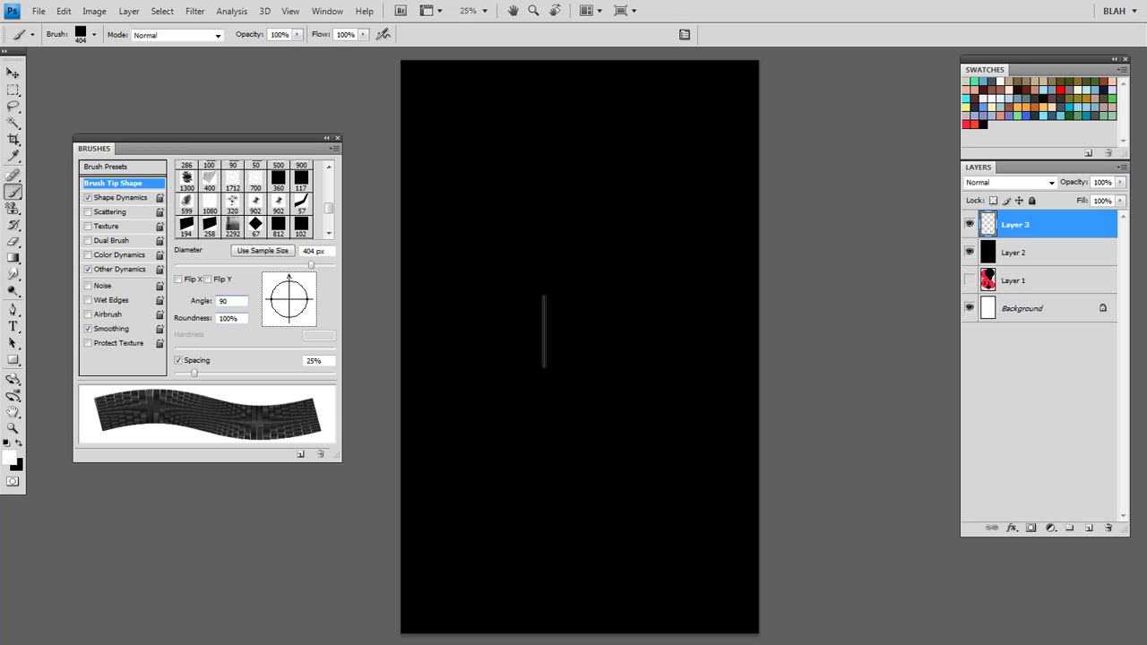
{"action": "key", "text": "bracketleft"}
{"action": "key", "text": "bracketleft"}
Step: Paint a winding white loop around the canvas and a short band inside it, undoing the inner band
{"action": "mouse_move", "coordinate": [460, 151]}
{"action": "left_mouse_down"}
{"action": "mouse_move", "coordinate": [523, 154]}
{"action": "mouse_move", "coordinate": [541, 192]}
{"action": "mouse_move", "coordinate": [480, 279]}
{"action": "mouse_move", "coordinate": [516, 372]}
{"action": "mouse_move", "coordinate": [462, 497]}
{"action": "mouse_move", "coordinate": [475, 578]}
{"action": "mouse_move", "coordinate": [533, 593]}
{"action": "mouse_move", "coordinate": [668, 467]}
{"action": "mouse_move", "coordinate": [644, 419]}
{"action": "mouse_move", "coordinate": [611, 397]}
{"action": "mouse_move", "coordinate": [631, 353]}
{"action": "mouse_move", "coordinate": [684, 314]}
{"action": "mouse_move", "coordinate": [635, 274]}
{"action": "mouse_move", "coordinate": [593, 267]}
{"action": "mouse_move", "coordinate": [642, 194]}
{"action": "mouse_move", "coordinate": [517, 97]}
{"action": "mouse_move", "coordinate": [463, 247]}
{"action": "mouse_move", "coordinate": [449, 424]}
{"action": "mouse_move", "coordinate": [492, 545]}
{"action": "mouse_move", "coordinate": [573, 607]}
{"action": "mouse_move", "coordinate": [546, 482]}
{"action": "mouse_move", "coordinate": [692, 459]}
{"action": "mouse_move", "coordinate": [693, 389]}
{"action": "mouse_move", "coordinate": [680, 323]}
{"action": "mouse_move", "coordinate": [614, 234]}
{"action": "mouse_move", "coordinate": [648, 196]}
{"action": "mouse_move", "coordinate": [580, 163]}
{"action": "mouse_move", "coordinate": [540, 167]}
{"action": "mouse_move", "coordinate": [542, 134]}
{"action": "left_mouse_up"}
{"action": "key", "text": "ctrl+z"}
{"action": "mouse_move", "coordinate": [531, 255]}
{"action": "left_mouse_down"}
{"action": "mouse_move", "coordinate": [588, 372]}
{"action": "mouse_move", "coordinate": [500, 215]}
{"action": "left_mouse_up"}
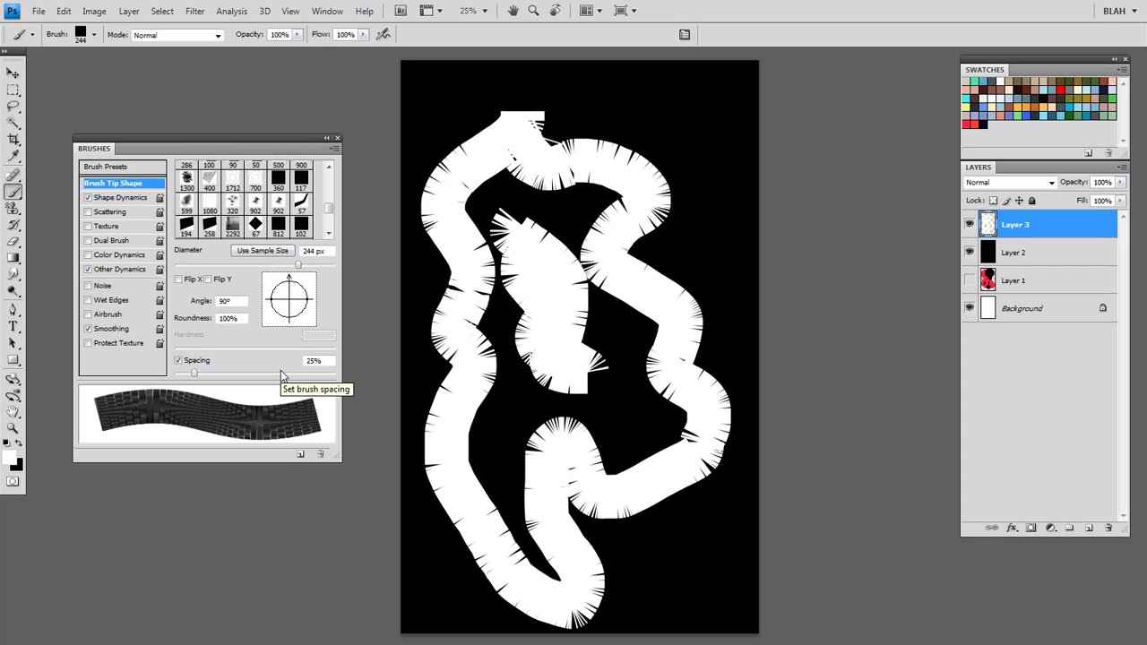
{"action": "key", "text": "ctrl+z"}
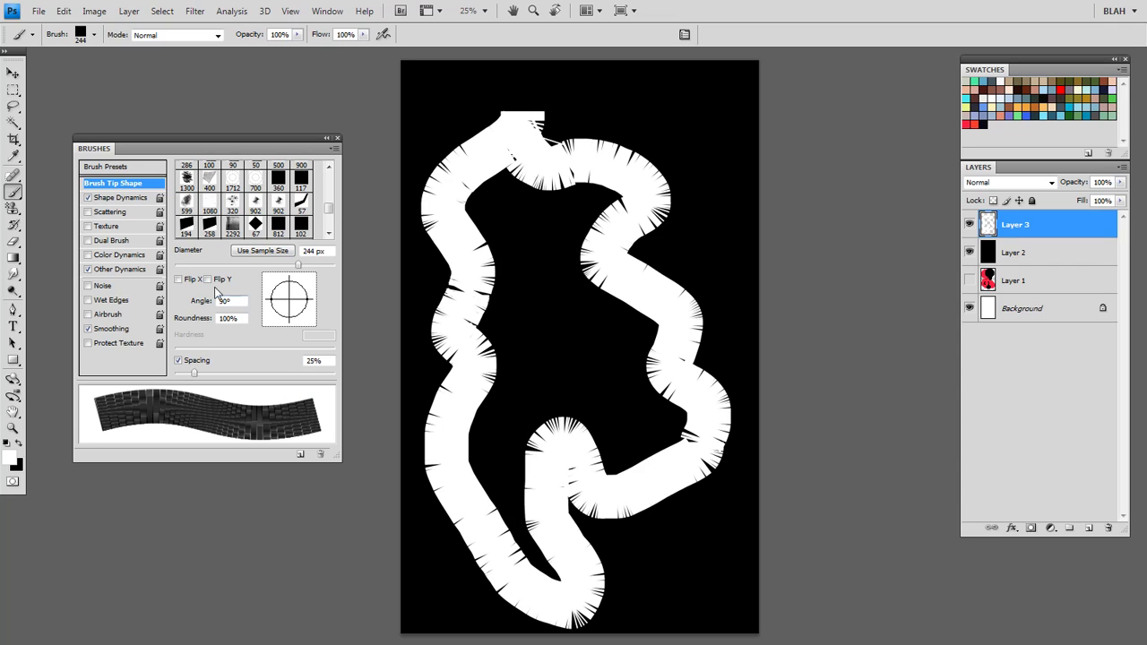
Step: Turn on Dual Brush, try a short stroke on Layer 3, and undo the test strokes until the layer is empty
{"action": "left_click", "coordinate": [88, 240]}
{"action": "mouse_move", "coordinate": [528, 296]}
{"action": "left_mouse_down"}
{"action": "mouse_move", "coordinate": [573, 403]}
{"action": "mouse_move", "coordinate": [521, 258]}
{"action": "mouse_move", "coordinate": [572, 227]}
{"action": "mouse_move", "coordinate": [588, 359]}
{"action": "mouse_move", "coordinate": [519, 282]}
{"action": "mouse_move", "coordinate": [551, 366]}
{"action": "left_mouse_up"}
{"action": "key", "text": "ctrl+alt+z"}
{"action": "key", "text": "ctrl+alt+z"}
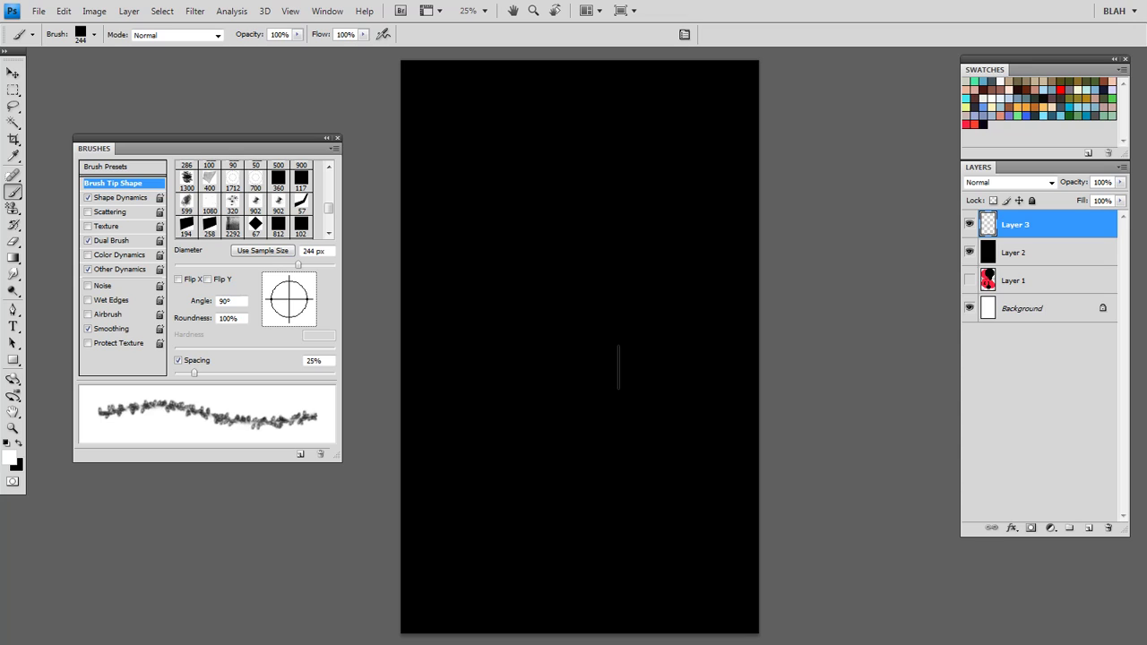
Step: Choose the 19 px hard round brush and enlarge its diameter to 715 px
{"action": "right_click", "coordinate": [606, 369]}
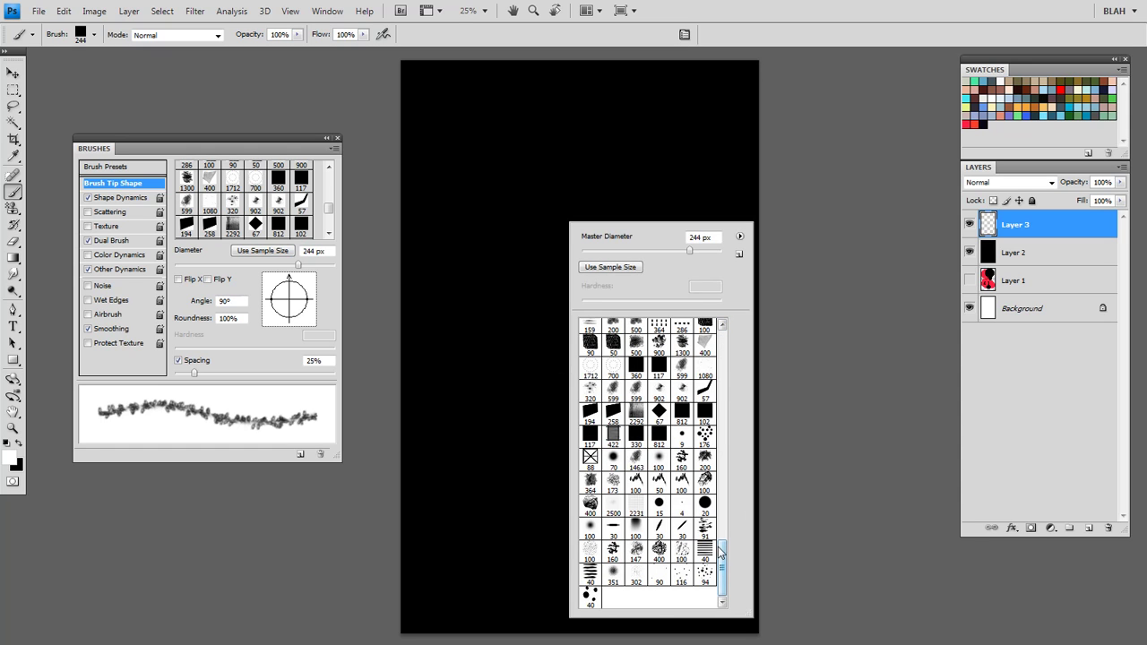
{"action": "left_click_drag", "start_coordinate": [719, 548], "coordinate": [747, 290]}
{"action": "left_click_drag", "start_coordinate": [723, 568], "coordinate": [747, 341]}
{"action": "left_click", "coordinate": [706, 331]}
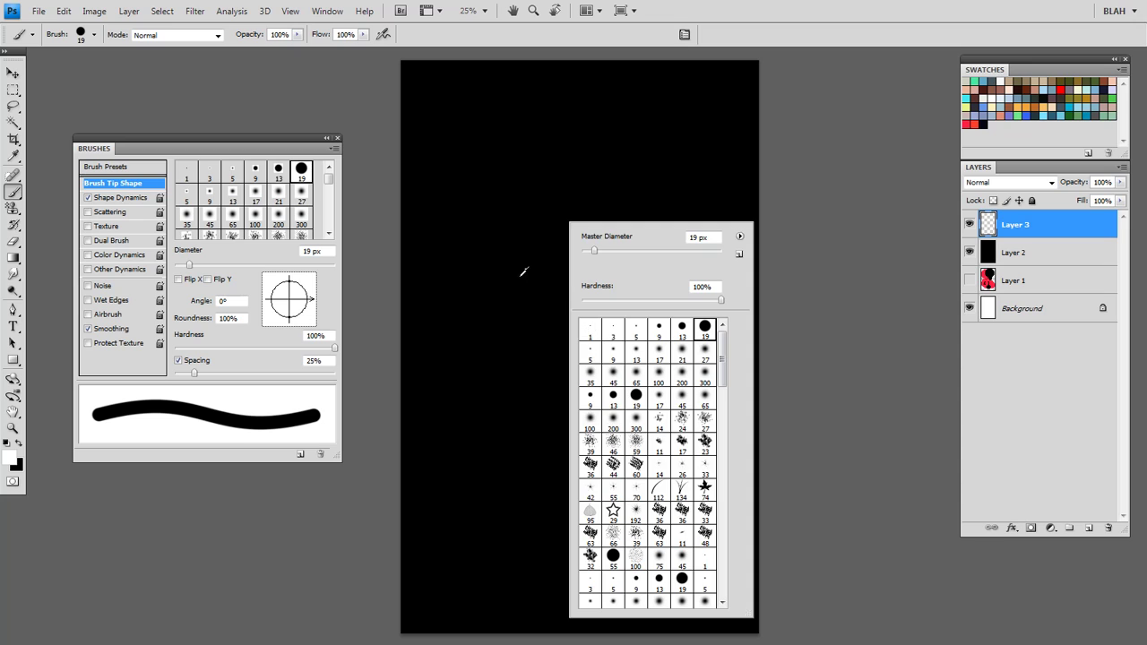
{"action": "left_click", "coordinate": [520, 278]}
{"action": "left_click_drag", "start_coordinate": [520, 283], "coordinate": [583, 277]}
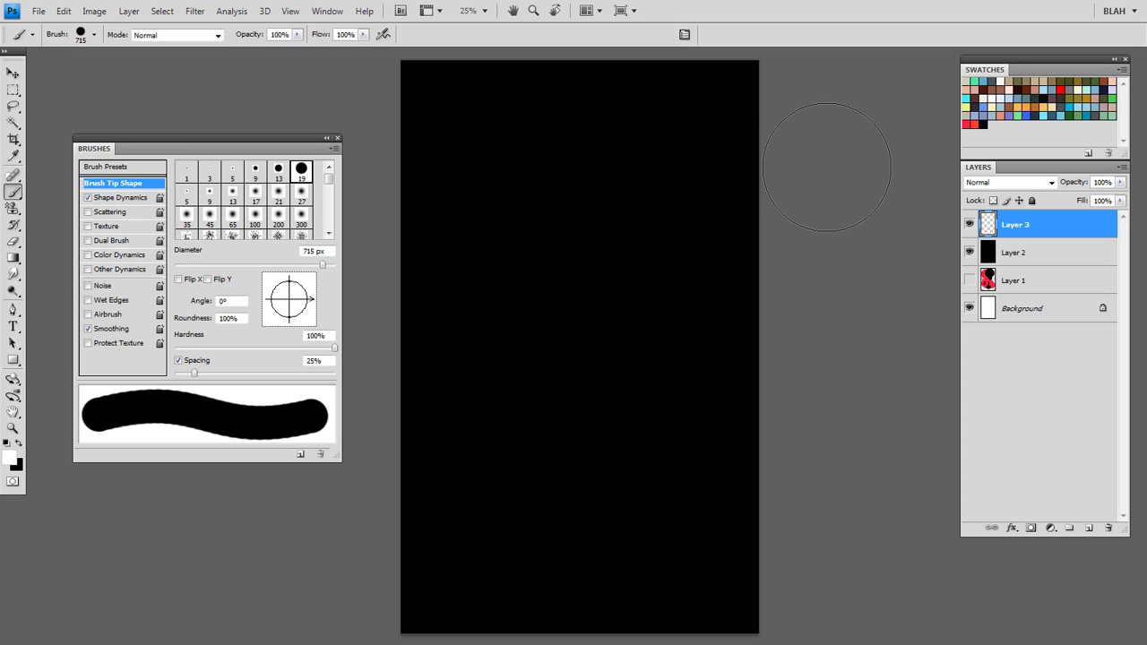
Step: Paint a red blob in the upper part of Layer 3 and a white blob below it
{"action": "key", "text": "x"}
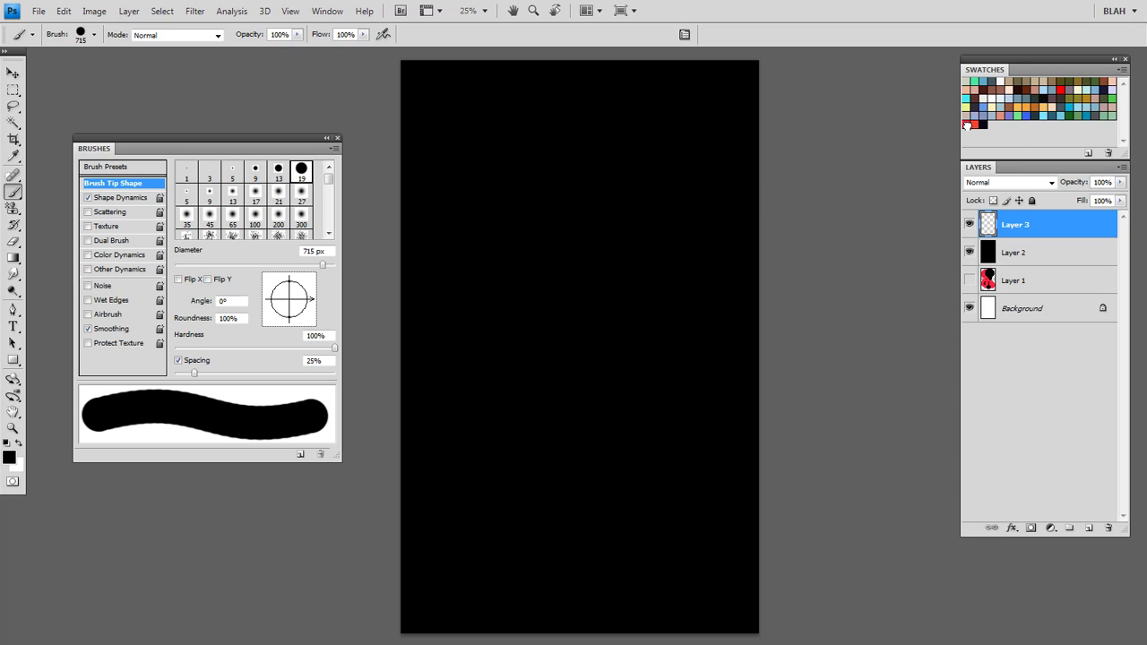
{"action": "left_click", "coordinate": [967, 126]}
{"action": "mouse_move", "coordinate": [515, 258]}
{"action": "left_mouse_down"}
{"action": "mouse_move", "coordinate": [580, 297]}
{"action": "mouse_move", "coordinate": [557, 249]}
{"action": "mouse_move", "coordinate": [582, 296]}
{"action": "left_mouse_up"}
{"action": "key", "text": "x"}
{"action": "mouse_move", "coordinate": [589, 456]}
{"action": "left_mouse_down"}
{"action": "mouse_move", "coordinate": [616, 464]}
{"action": "mouse_move", "coordinate": [600, 471]}
{"action": "left_mouse_up"}
Step: Reduce the brush to 323 px and paint a 60% opacity white patch bridging the red and white blobs
{"action": "left_click_drag", "start_coordinate": [600, 426], "coordinate": [559, 433]}
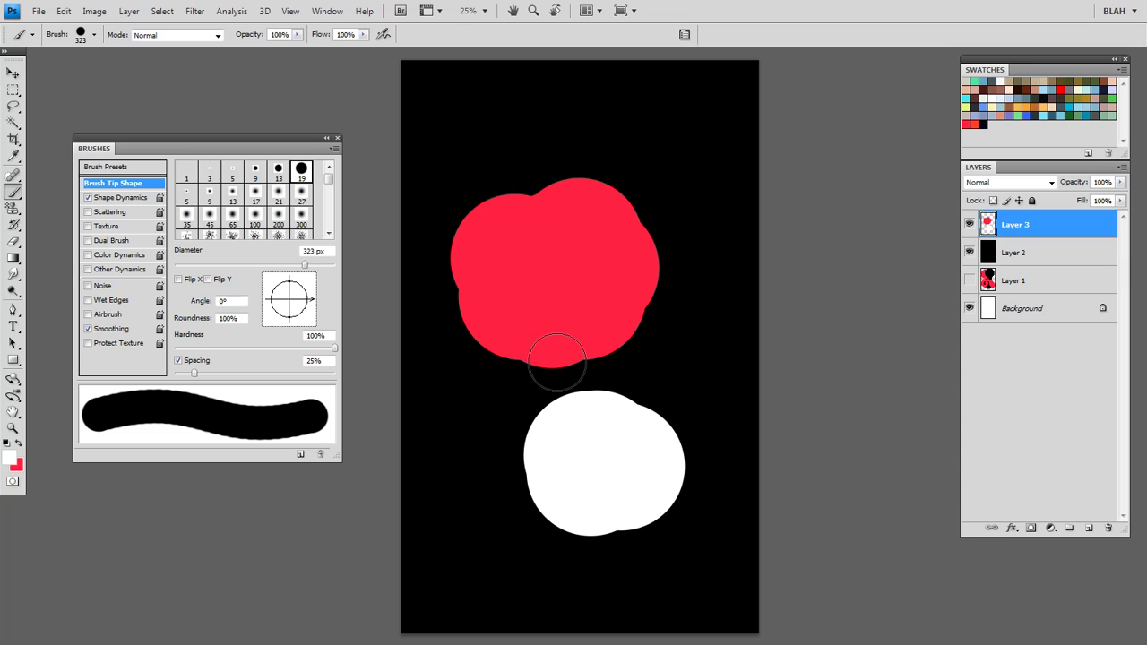
{"action": "key", "text": "6"}
{"action": "mouse_move", "coordinate": [553, 353]}
{"action": "left_mouse_down"}
{"action": "mouse_move", "coordinate": [551, 380]}
{"action": "mouse_move", "coordinate": [587, 355]}
{"action": "mouse_move", "coordinate": [623, 378]}
{"action": "mouse_move", "coordinate": [542, 388]}
{"action": "mouse_move", "coordinate": [602, 385]}
{"action": "left_mouse_up"}
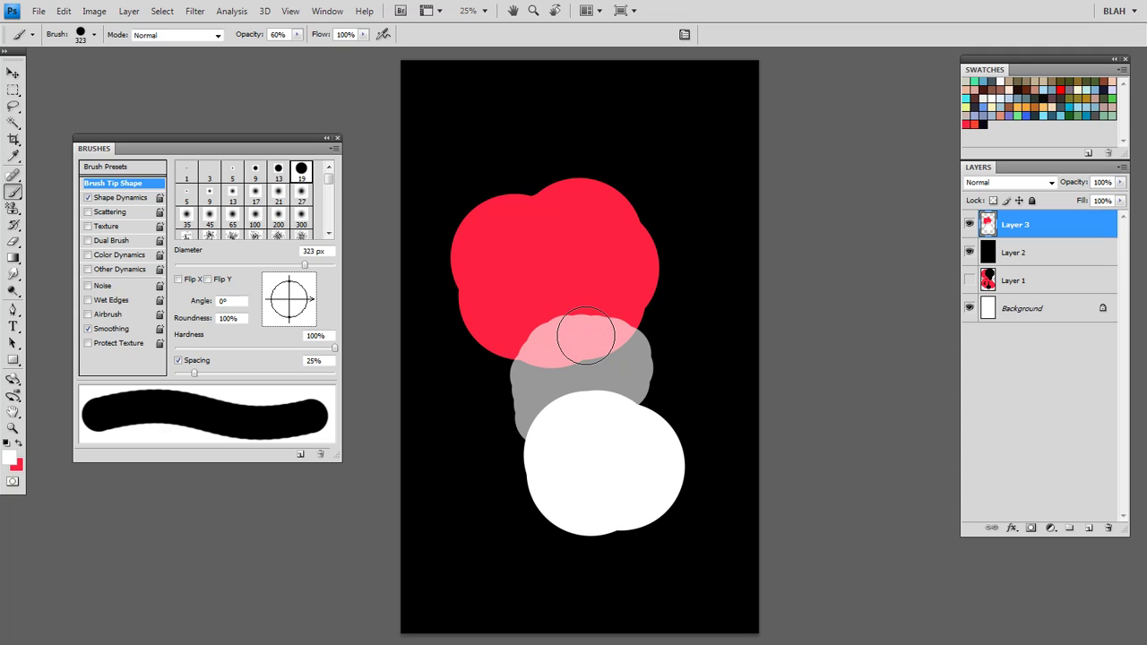
Step: Sample the pink overlap colour and test it at 60% opacity over the red blob, undoing the strokes
{"action": "left_click", "coordinate": [13, 157]}
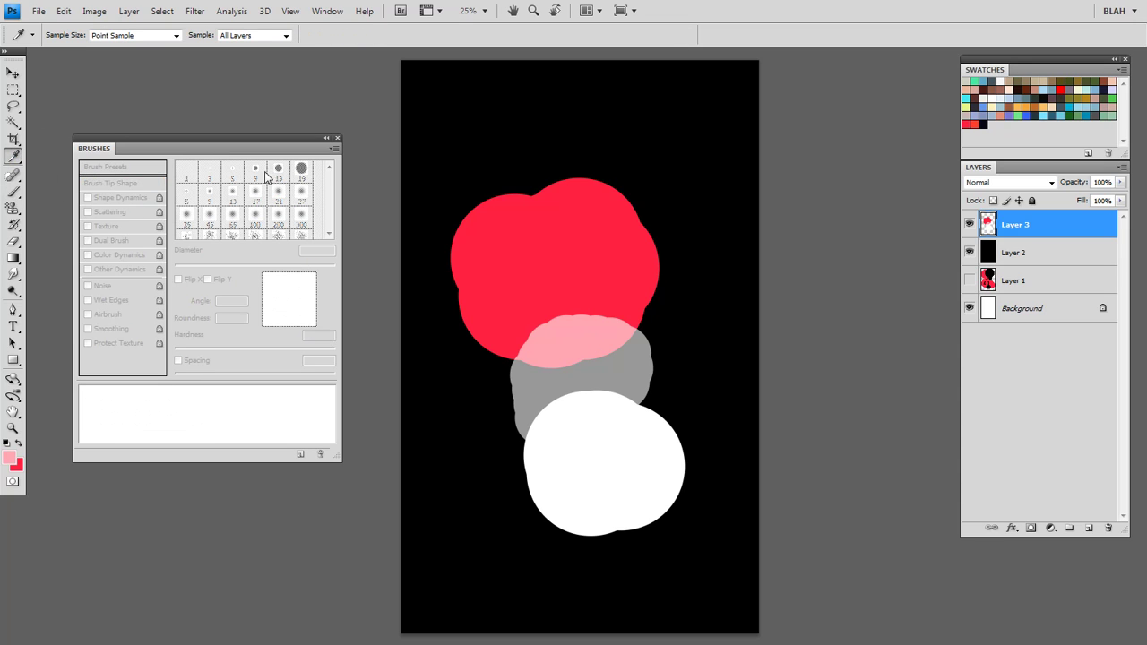
{"action": "left_click", "coordinate": [15, 191]}
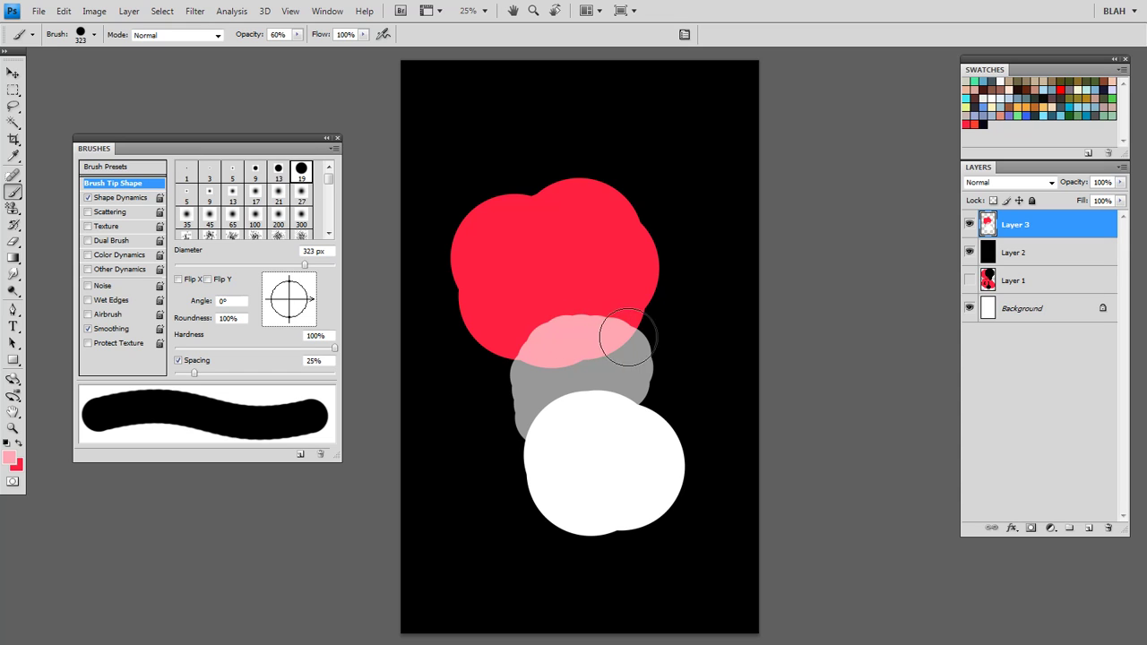
{"action": "mouse_move", "coordinate": [563, 330]}
{"action": "left_mouse_down"}
{"action": "mouse_move", "coordinate": [595, 314]}
{"action": "mouse_move", "coordinate": [561, 339]}
{"action": "mouse_move", "coordinate": [588, 320]}
{"action": "mouse_move", "coordinate": [581, 338]}
{"action": "mouse_move", "coordinate": [528, 345]}
{"action": "mouse_move", "coordinate": [532, 330]}
{"action": "mouse_move", "coordinate": [514, 338]}
{"action": "mouse_move", "coordinate": [512, 323]}
{"action": "mouse_move", "coordinate": [625, 334]}
{"action": "mouse_move", "coordinate": [581, 365]}
{"action": "mouse_move", "coordinate": [567, 354]}
{"action": "mouse_move", "coordinate": [638, 339]}
{"action": "mouse_move", "coordinate": [568, 332]}
{"action": "mouse_move", "coordinate": [634, 320]}
{"action": "mouse_move", "coordinate": [534, 317]}
{"action": "mouse_move", "coordinate": [600, 300]}
{"action": "mouse_move", "coordinate": [613, 313]}
{"action": "mouse_move", "coordinate": [554, 299]}
{"action": "left_mouse_up"}
{"action": "key", "text": "ctrl+alt+z"}
{"action": "key", "text": "ctrl+alt+z"}
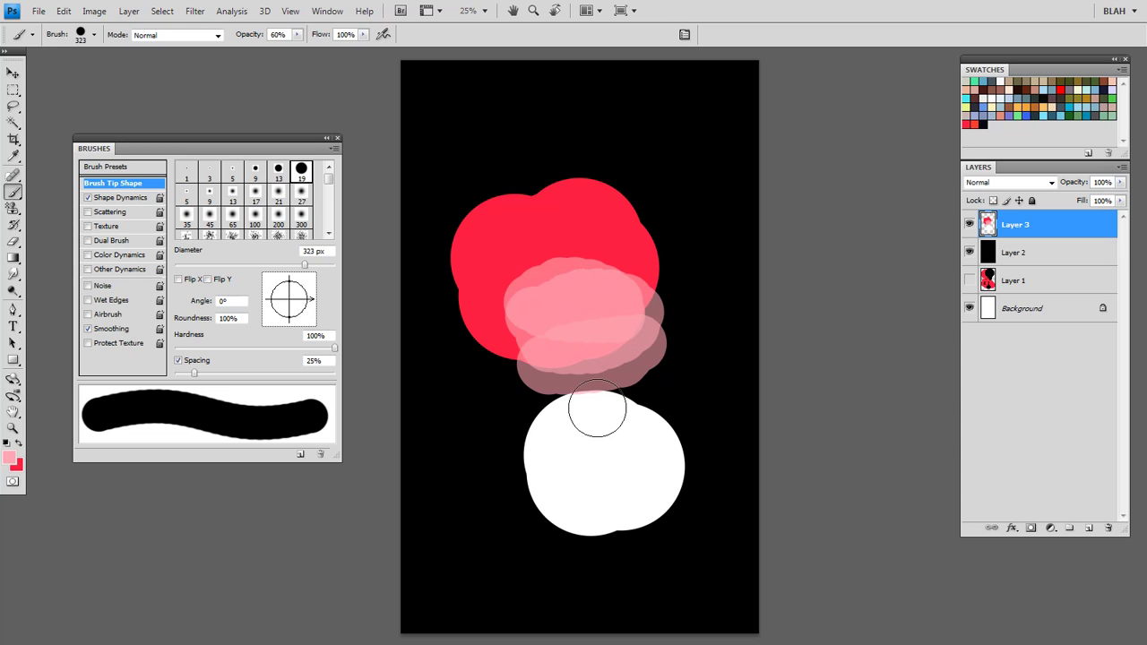
{"action": "key", "text": "ctrl+alt+z"}
{"action": "key", "text": "ctrl+alt+z"}
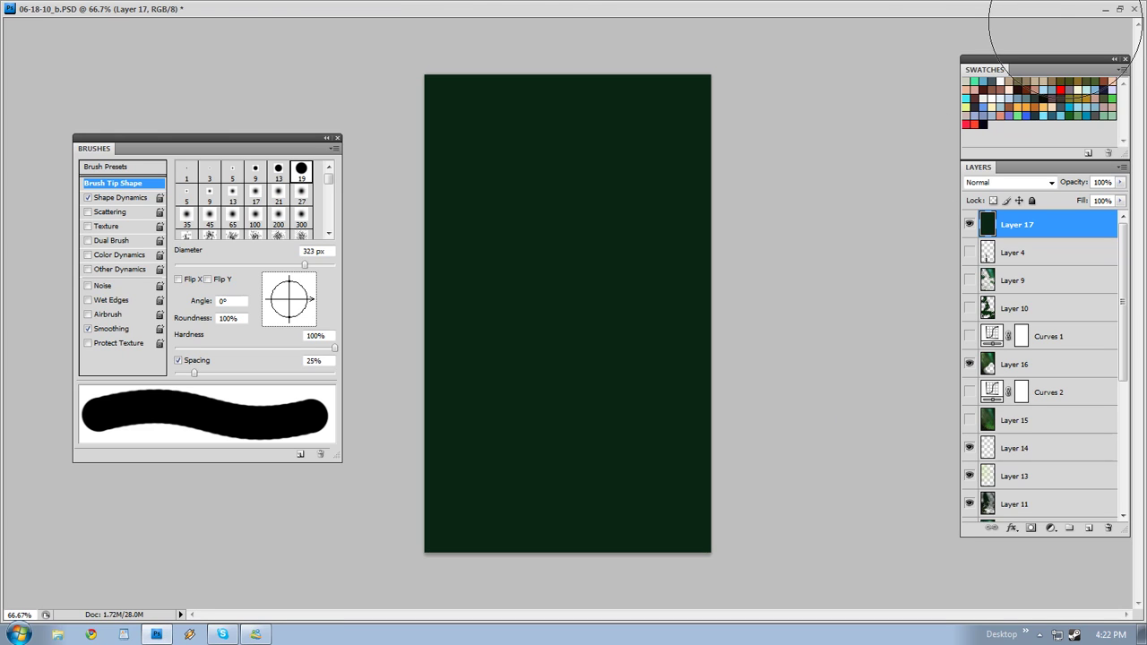
Step: Switch 06-18-10_b.PSD to full-screen view and temporarily hide Layers 18 and 17 to look at the forest painting
{"action": "key", "text": "f"}
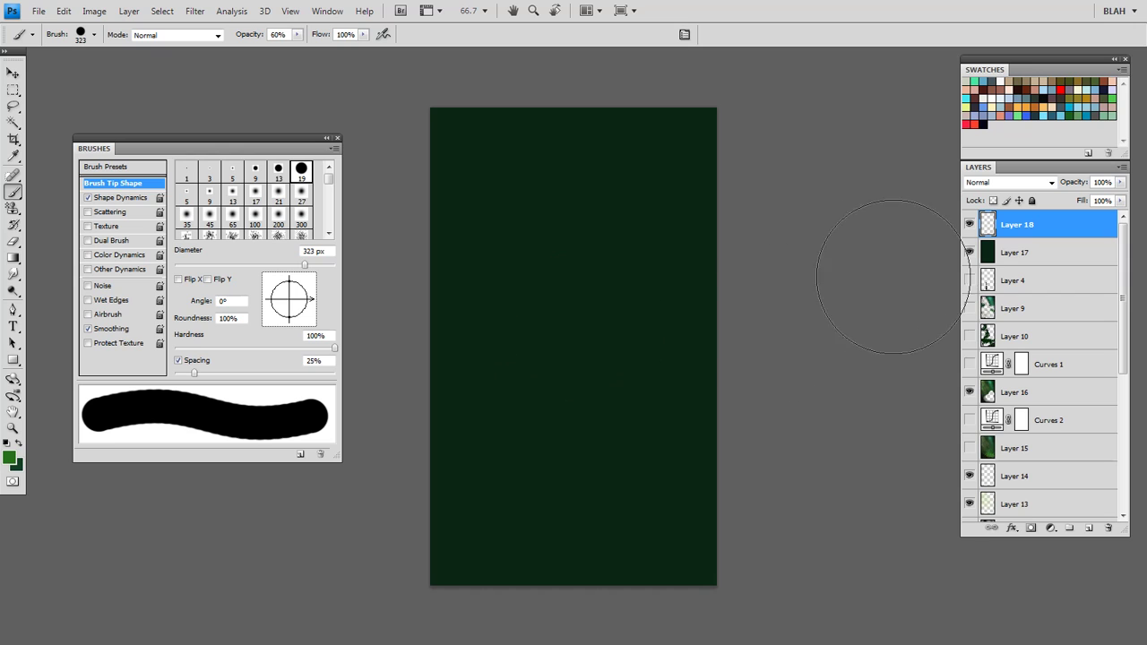
{"action": "left_click_drag", "start_coordinate": [970, 226], "coordinate": [970, 254]}
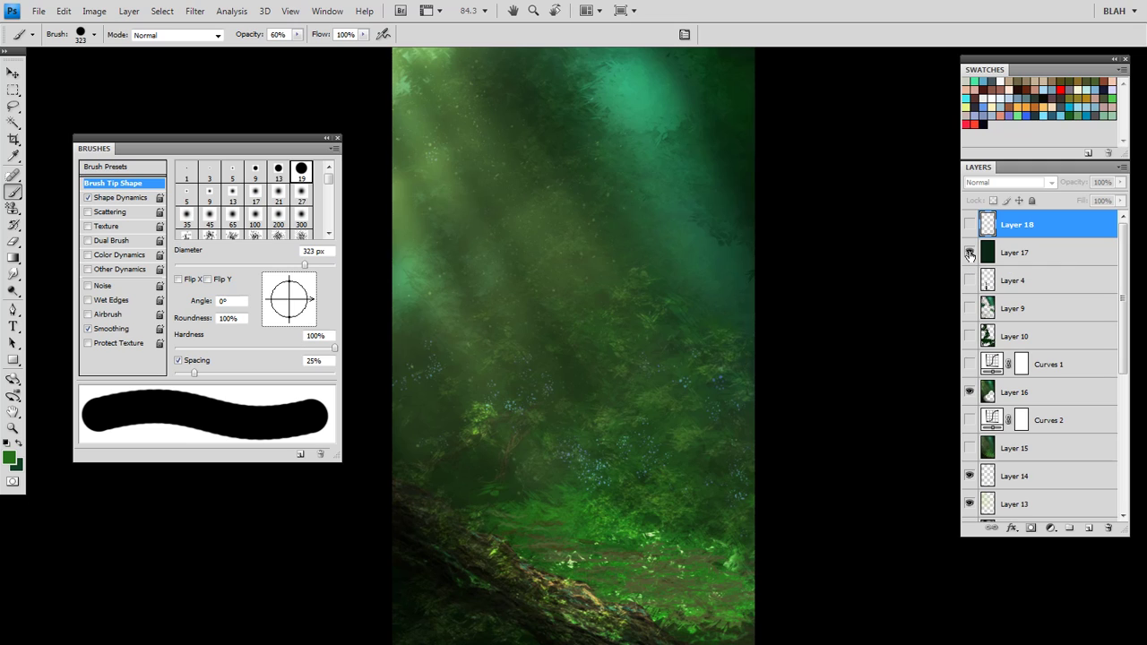
{"action": "left_click", "coordinate": [969, 255]}
{"action": "mouse_move", "coordinate": [647, 354]}
{"action": "left_mouse_down"}
{"action": "mouse_move", "coordinate": [689, 403]}
{"action": "mouse_move", "coordinate": [729, 350]}
{"action": "mouse_move", "coordinate": [711, 348]}
{"action": "mouse_move", "coordinate": [709, 364]}
{"action": "left_mouse_up"}
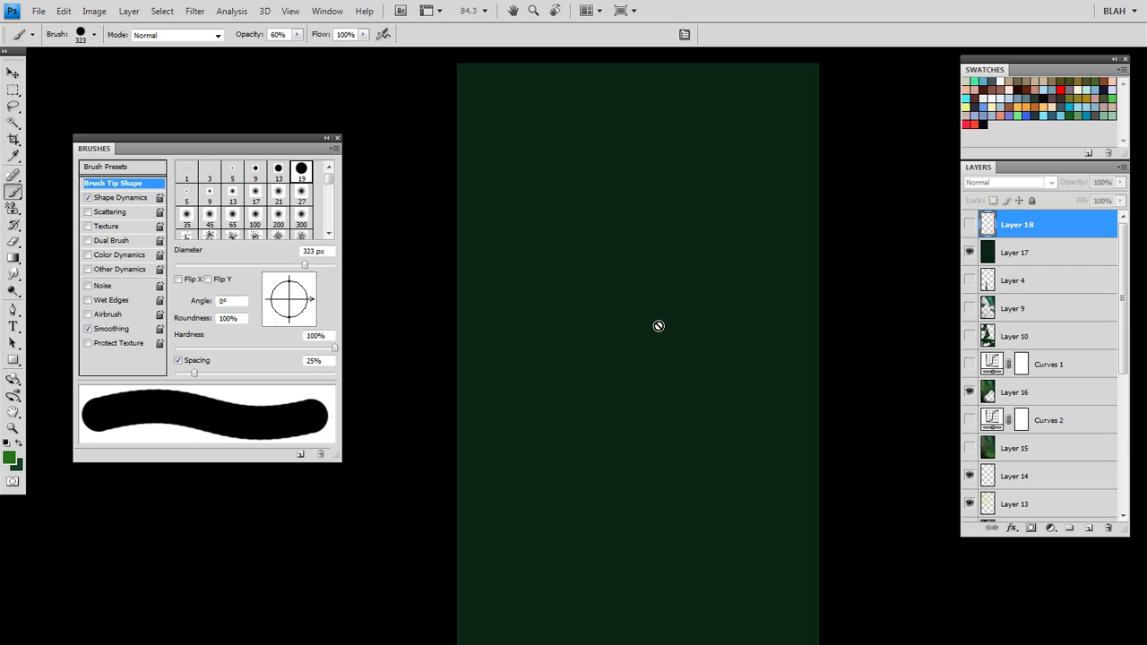
{"action": "left_click", "coordinate": [969, 225]}
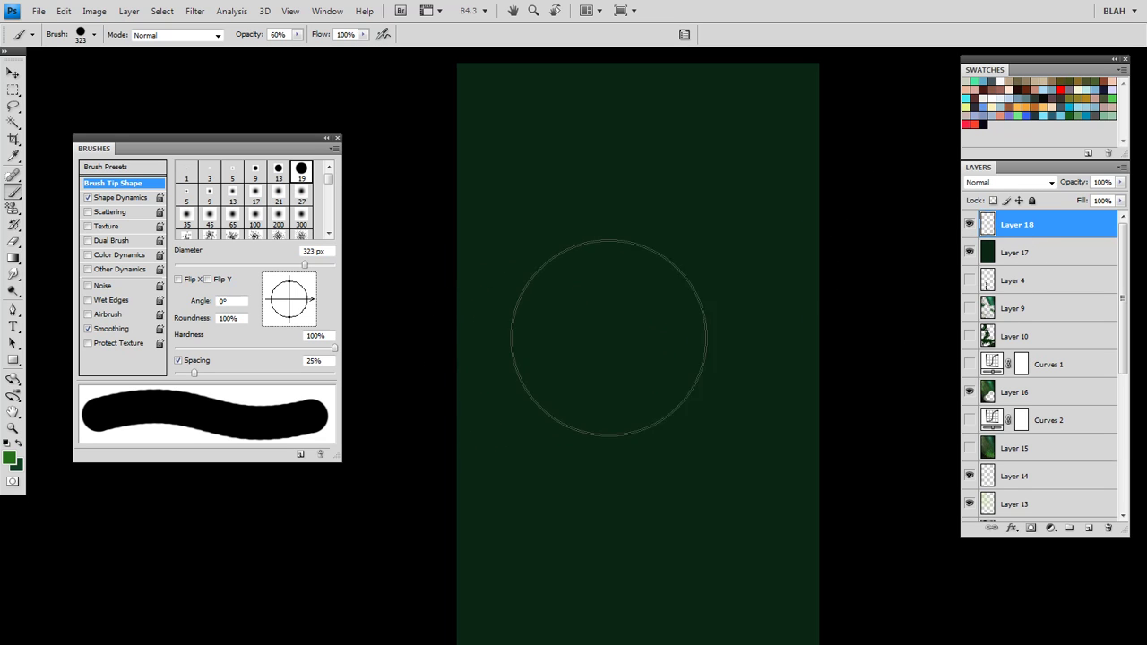
Step: Choose the 251 px leaf brush and reduce its diameter to 123 px
{"action": "right_click", "coordinate": [607, 332]}
{"action": "left_click_drag", "start_coordinate": [768, 358], "coordinate": [774, 497]}
{"action": "left_click", "coordinate": [635, 453]}
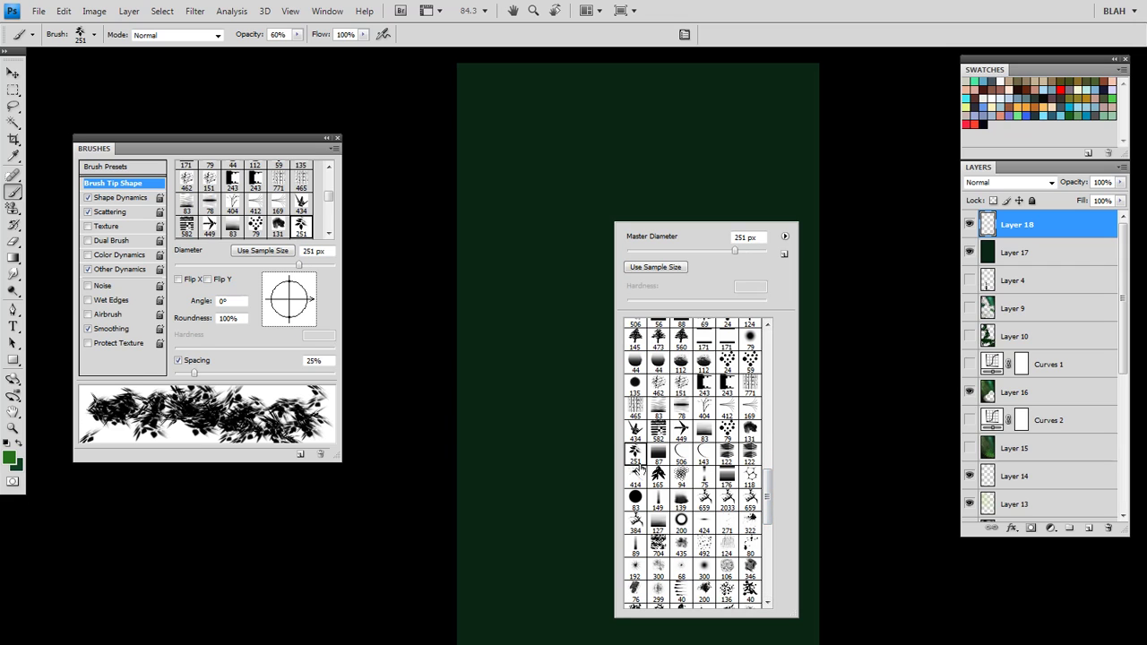
{"action": "key", "text": "bracketleft"}
{"action": "left_click_drag", "start_coordinate": [538, 404], "coordinate": [507, 408]}
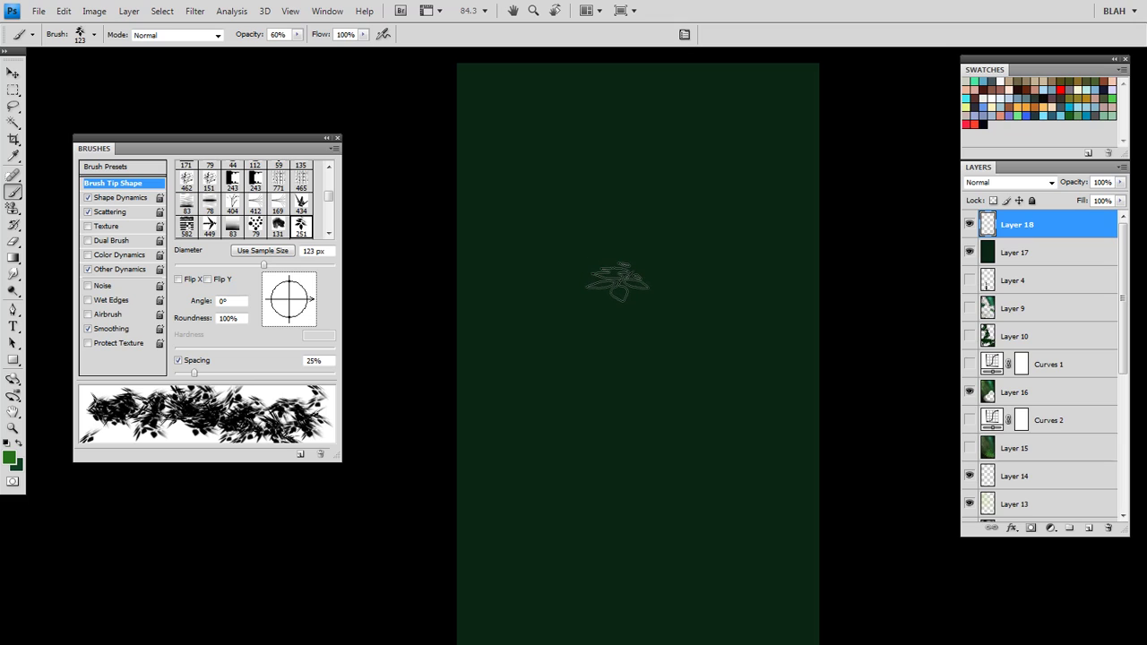
Step: Set the brush opacity to 40% and test-paint green foliage in the middle of Layer 18, undoing the strokes
{"action": "key", "text": "4"}
{"action": "left_click_drag", "start_coordinate": [565, 310], "coordinate": [699, 336]}
{"action": "key", "text": "ctrl+z"}
{"action": "mouse_move", "coordinate": [574, 277]}
{"action": "left_mouse_down"}
{"action": "mouse_move", "coordinate": [675, 280]}
{"action": "mouse_move", "coordinate": [707, 320]}
{"action": "mouse_move", "coordinate": [789, 314]}
{"action": "mouse_move", "coordinate": [598, 373]}
{"action": "mouse_move", "coordinate": [549, 363]}
{"action": "mouse_move", "coordinate": [787, 360]}
{"action": "mouse_move", "coordinate": [615, 428]}
{"action": "mouse_move", "coordinate": [549, 386]}
{"action": "left_mouse_up"}
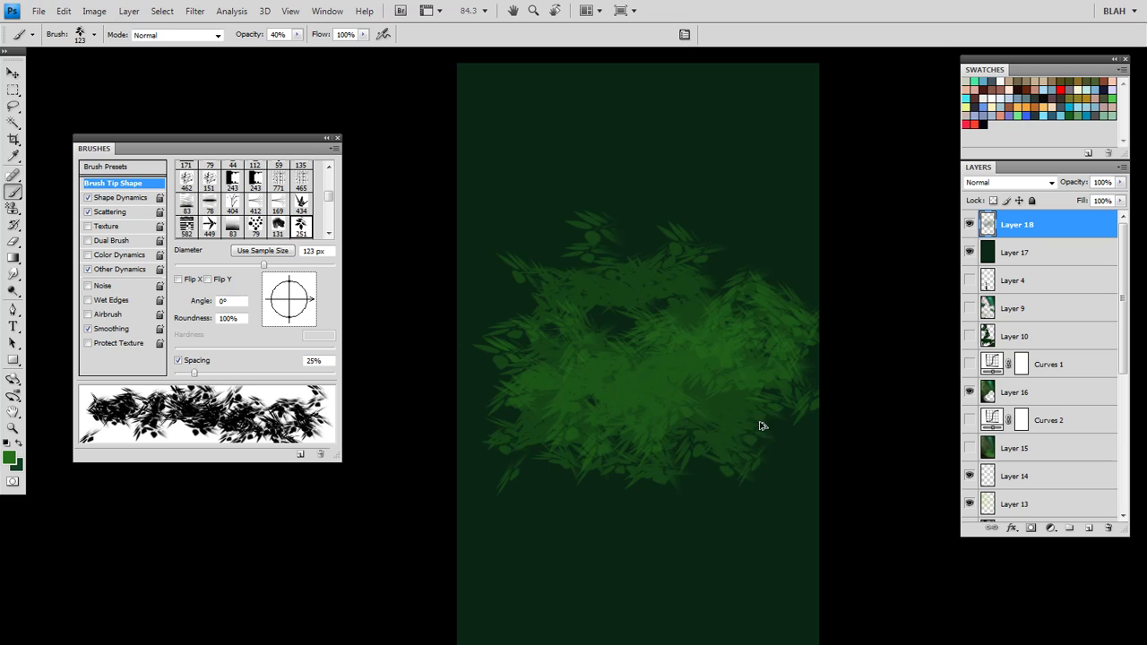
{"action": "key", "text": "ctrl+alt+z"}
{"action": "key", "text": "ctrl+alt+z"}
{"action": "key", "text": "ctrl+alt+z"}
Step: Try the leaf brush at smaller and larger sizes on Layer 18, undo the strokes, and leave its diameter at 151 px
{"action": "left_click_drag", "start_coordinate": [533, 337], "coordinate": [563, 337]}
{"action": "left_click_drag", "start_coordinate": [626, 314], "coordinate": [598, 318]}
{"action": "key", "text": "bracketleft"}
{"action": "key", "text": "bracketleft"}
{"action": "key", "text": "bracketleft"}
{"action": "key", "text": "bracketleft"}
{"action": "mouse_move", "coordinate": [507, 309]}
{"action": "left_mouse_down"}
{"action": "mouse_move", "coordinate": [670, 313]}
{"action": "mouse_move", "coordinate": [502, 511]}
{"action": "mouse_move", "coordinate": [615, 208]}
{"action": "mouse_move", "coordinate": [684, 248]}
{"action": "left_mouse_up"}
{"action": "key", "text": "ctrl+alt+z"}
{"action": "key", "text": "bracketright"}
{"action": "key", "text": "bracketright"}
{"action": "key", "text": "bracketright"}
{"action": "key", "text": "bracketright"}
{"action": "key", "text": "bracketright"}
{"action": "key", "text": "ctrl+alt+z"}
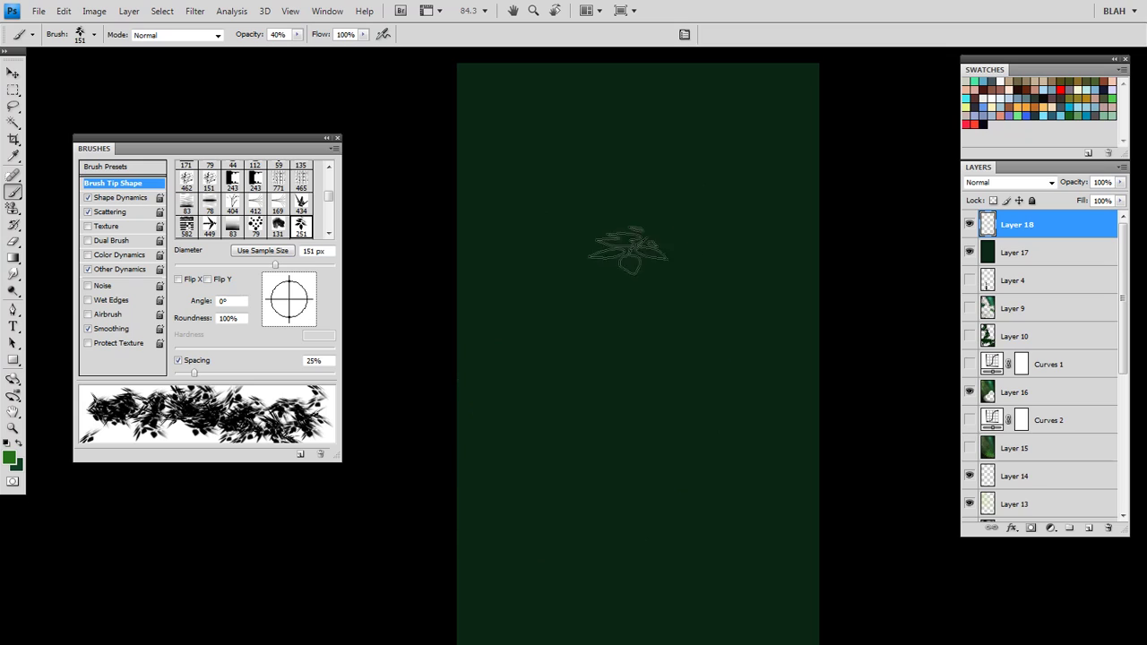
Step: Review the leaf brush's Other Dynamics, Scattering and Shape Dynamics settings, and return to its tip shape settings
{"action": "left_click", "coordinate": [116, 268]}
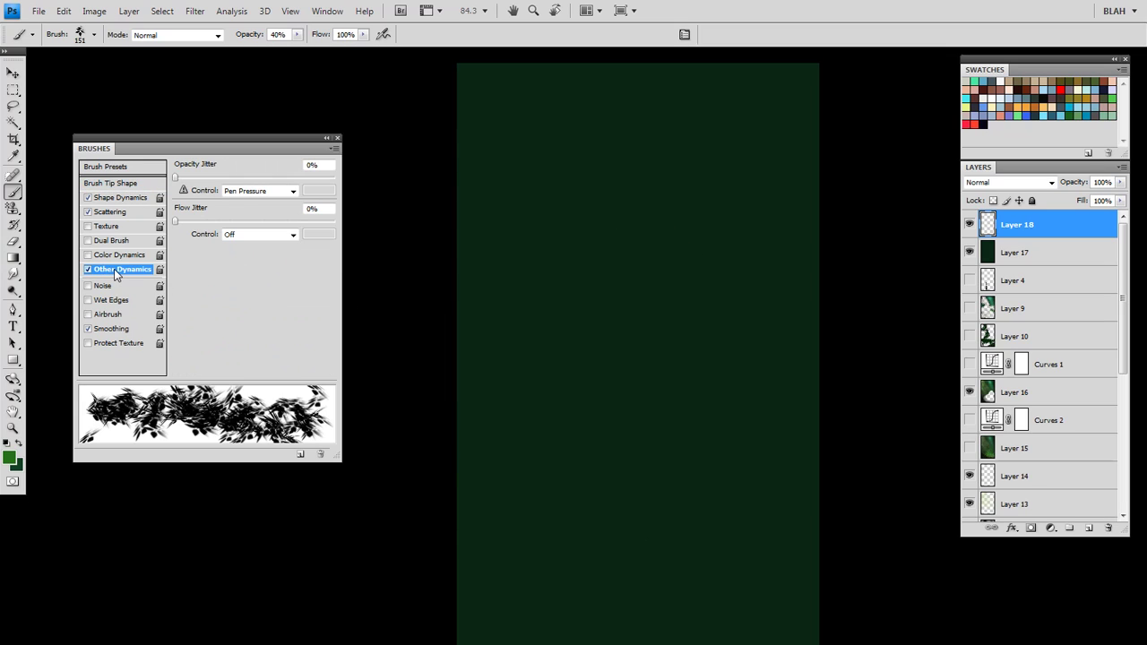
{"action": "left_click", "coordinate": [112, 212]}
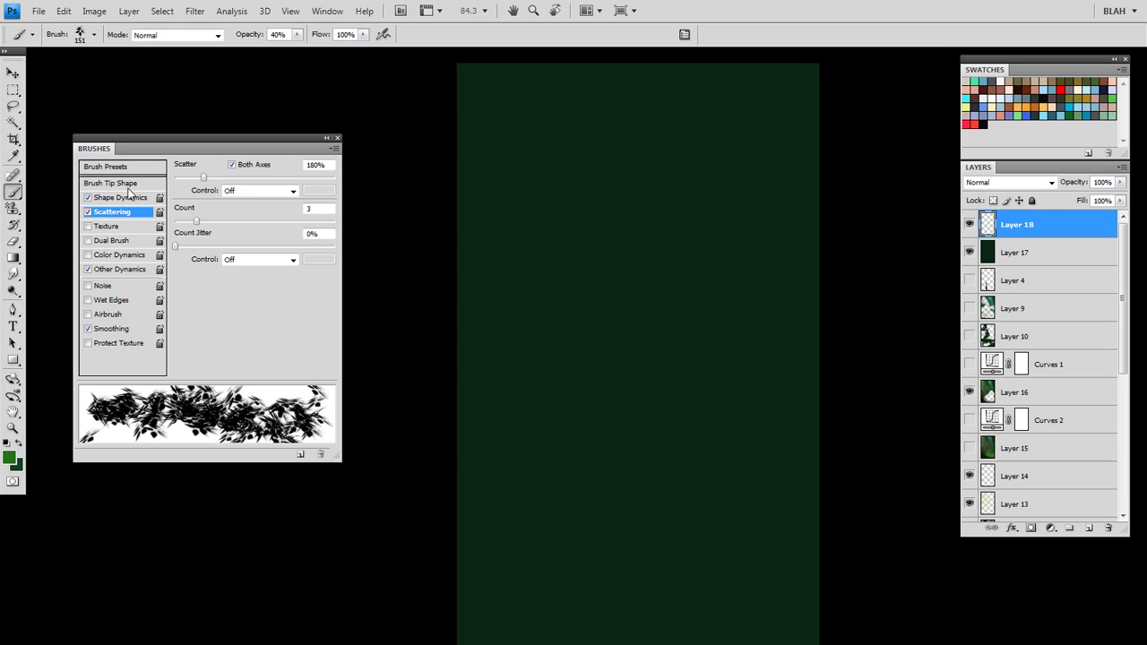
{"action": "left_click", "coordinate": [129, 184]}
{"action": "left_click", "coordinate": [128, 198]}
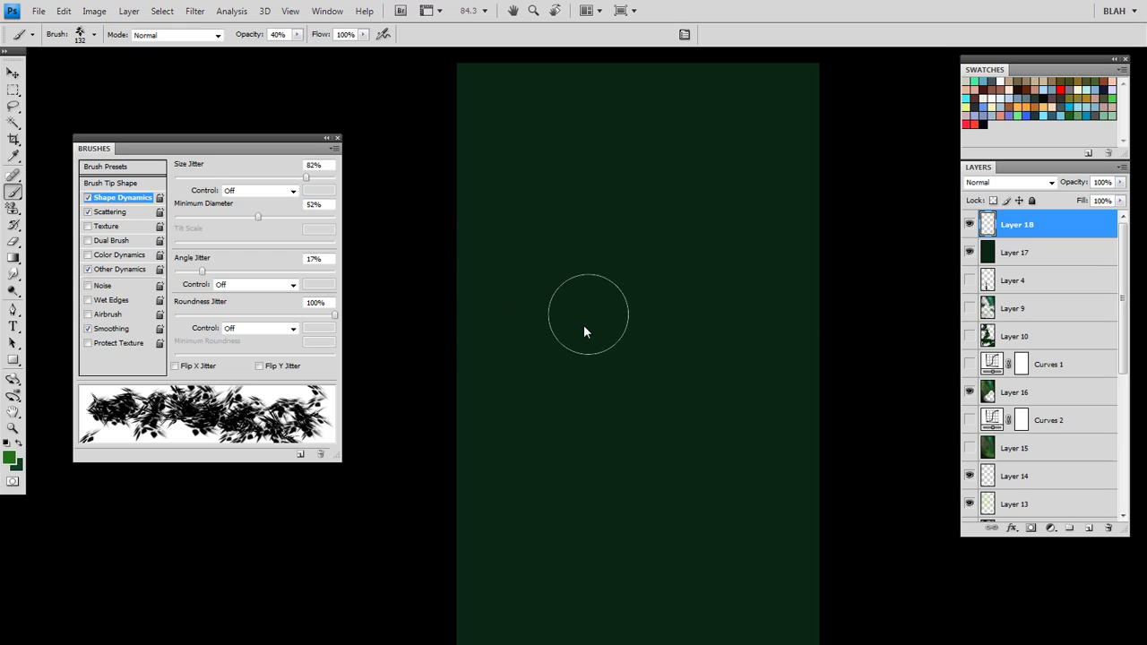
{"action": "left_click", "coordinate": [140, 184]}
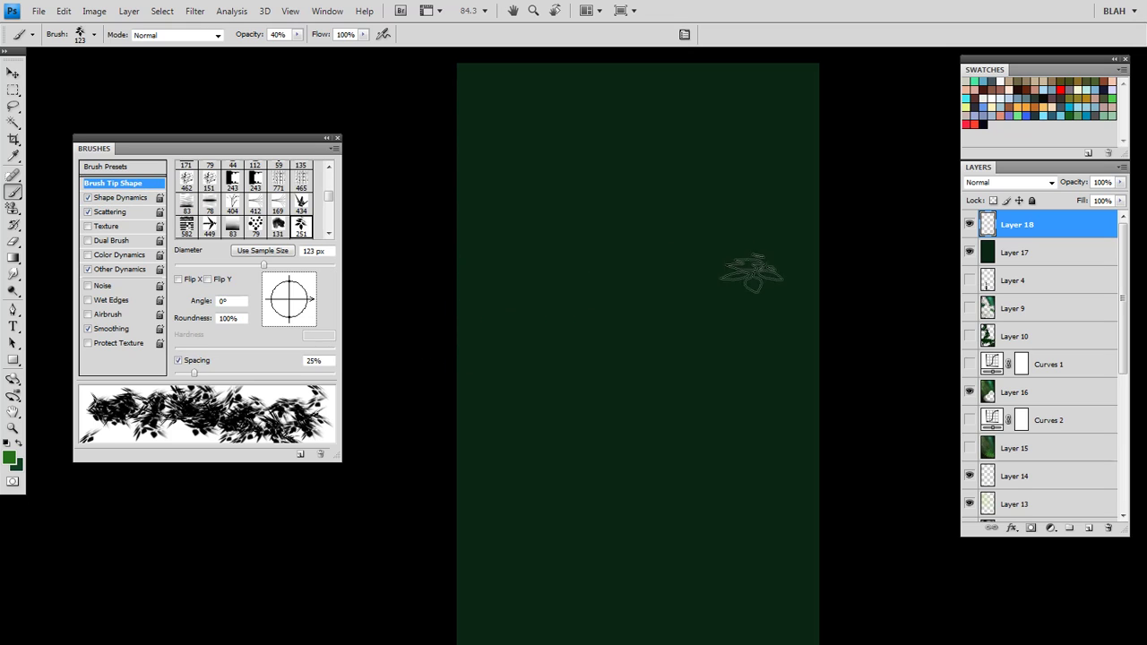
Step: Test-paint foliage on Layer 18 with the 123 px leaf brush, undo the strokes, and set the brush opacity to 60%
{"action": "mouse_move", "coordinate": [582, 220]}
{"action": "left_mouse_down"}
{"action": "mouse_move", "coordinate": [660, 301]}
{"action": "mouse_move", "coordinate": [555, 374]}
{"action": "mouse_move", "coordinate": [571, 400]}
{"action": "mouse_move", "coordinate": [731, 432]}
{"action": "mouse_move", "coordinate": [728, 446]}
{"action": "mouse_move", "coordinate": [746, 447]}
{"action": "mouse_move", "coordinate": [673, 424]}
{"action": "mouse_move", "coordinate": [631, 430]}
{"action": "mouse_move", "coordinate": [715, 421]}
{"action": "mouse_move", "coordinate": [576, 428]}
{"action": "mouse_move", "coordinate": [710, 398]}
{"action": "mouse_move", "coordinate": [602, 493]}
{"action": "mouse_move", "coordinate": [709, 532]}
{"action": "mouse_move", "coordinate": [760, 499]}
{"action": "mouse_move", "coordinate": [811, 430]}
{"action": "left_mouse_up"}
{"action": "key", "text": "ctrl+z"}
{"action": "key", "text": "6"}
{"action": "key", "text": "ctrl+alt+z"}
{"action": "key", "text": "ctrl+alt+z"}
{"action": "key", "text": "ctrl+alt+z"}
Step: Choose the jagged 100 px brush preset near the end of the brush list
{"action": "right_click", "coordinate": [696, 384]}
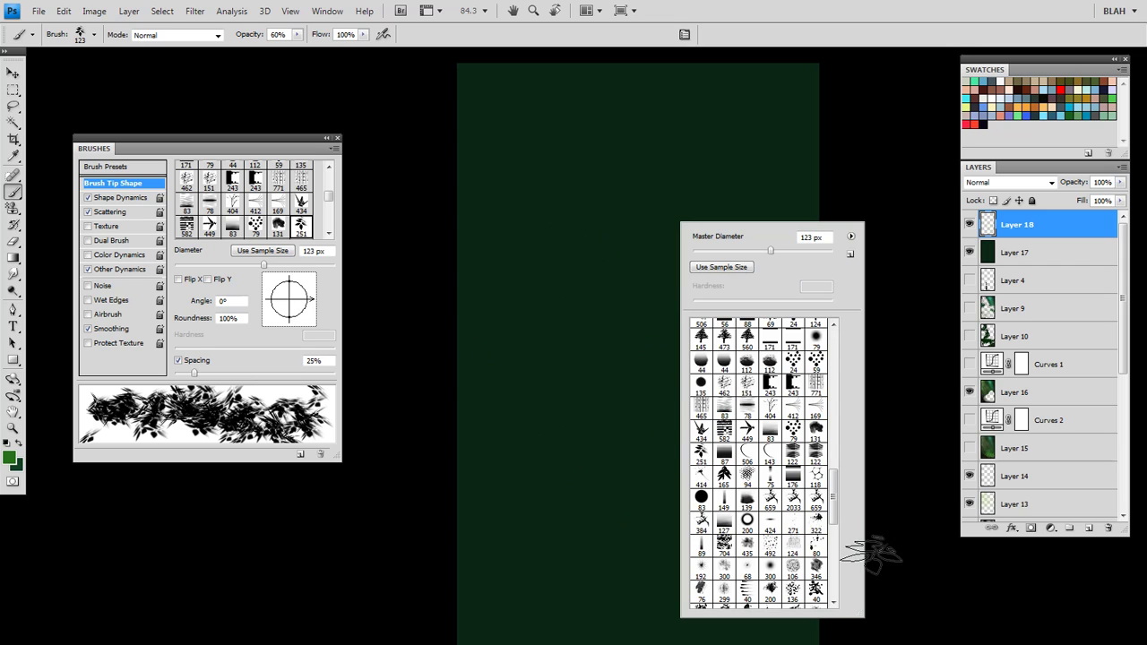
{"action": "scroll", "coordinate": [839, 596], "scroll_direction": "down", "scroll_amount": 5}
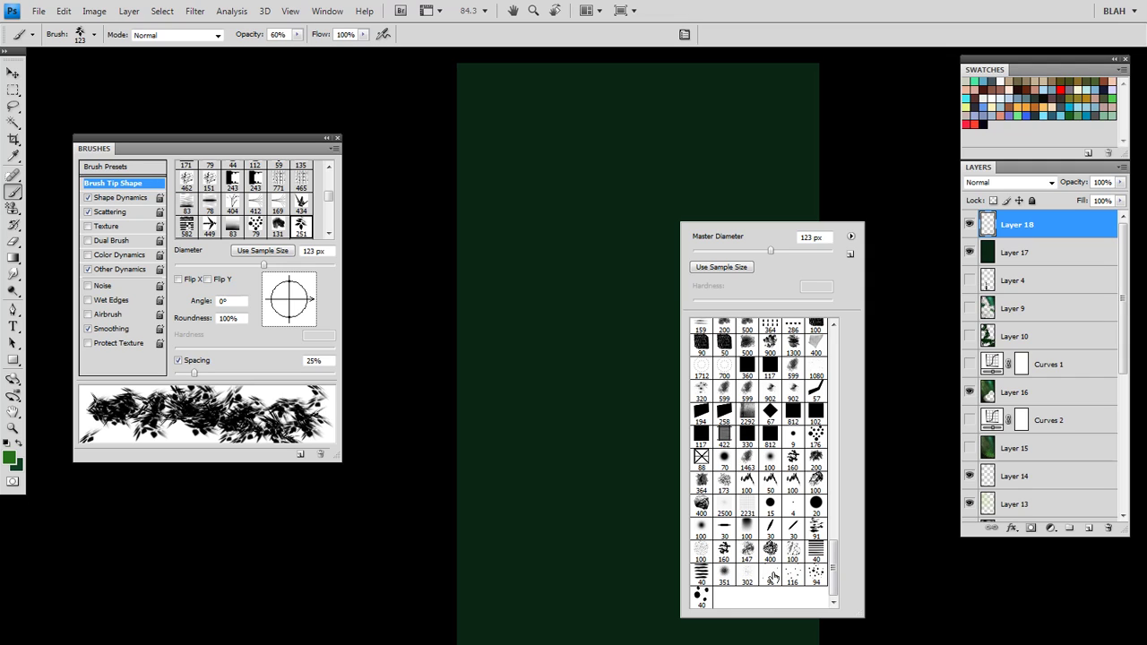
{"action": "left_click", "coordinate": [751, 482]}
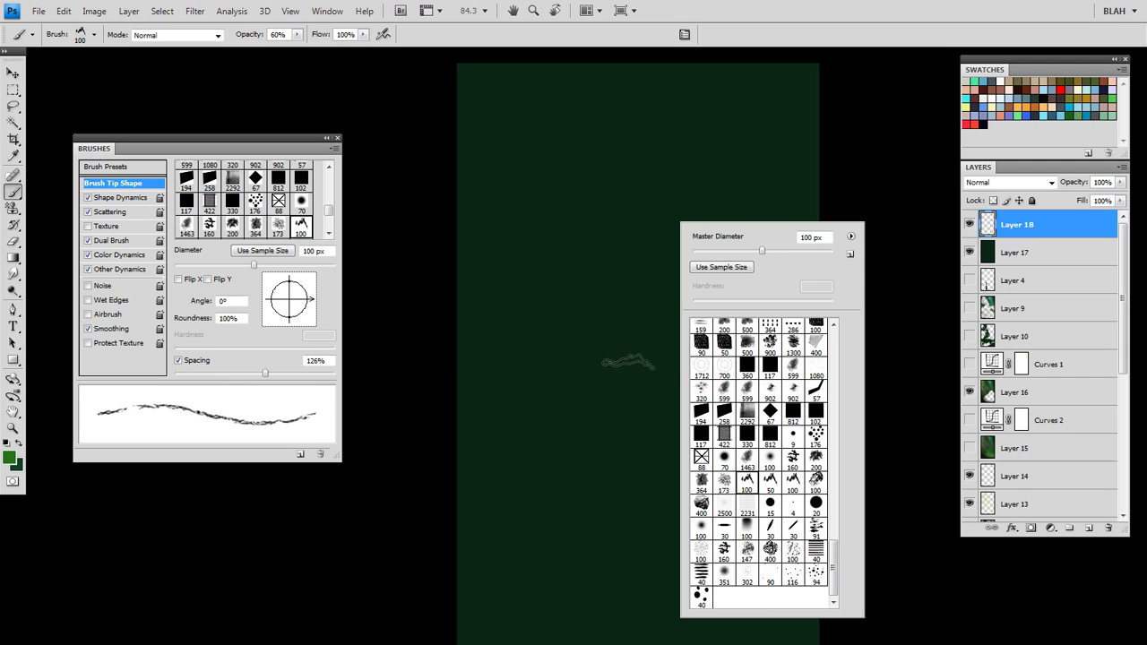
{"action": "left_click", "coordinate": [868, 176]}
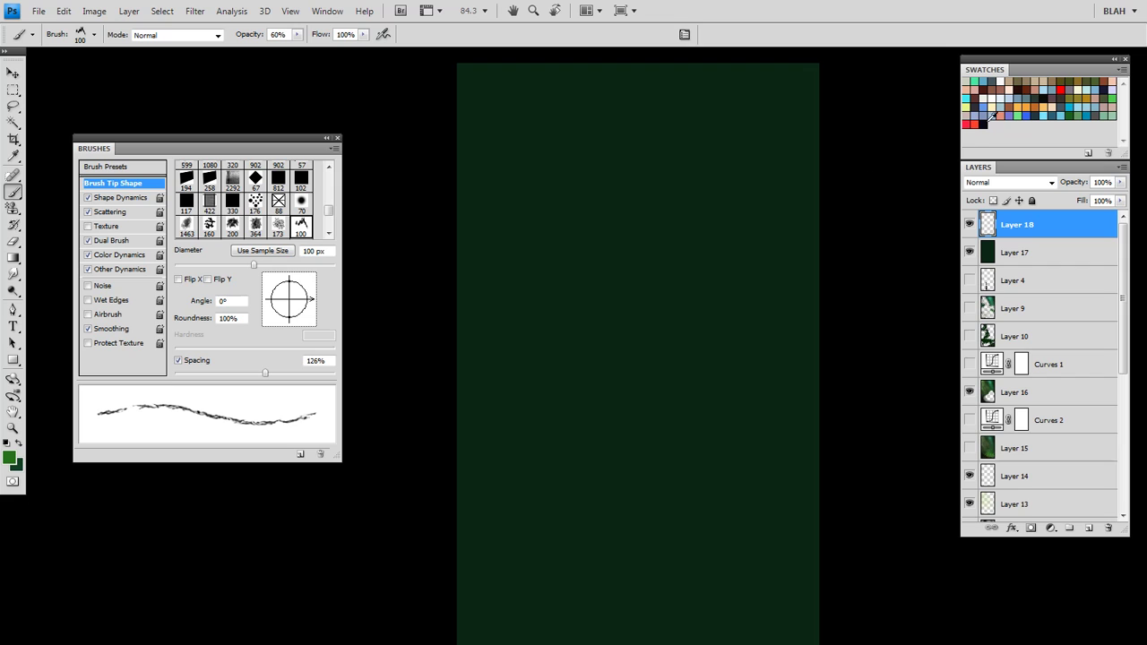
Step: Temporarily hide Layers 18 and 17 to sample a brown from the forest ground as the foreground color, and show both layers again
{"action": "left_click", "coordinate": [969, 251]}
{"action": "left_click", "coordinate": [641, 595], "text": "alt"}
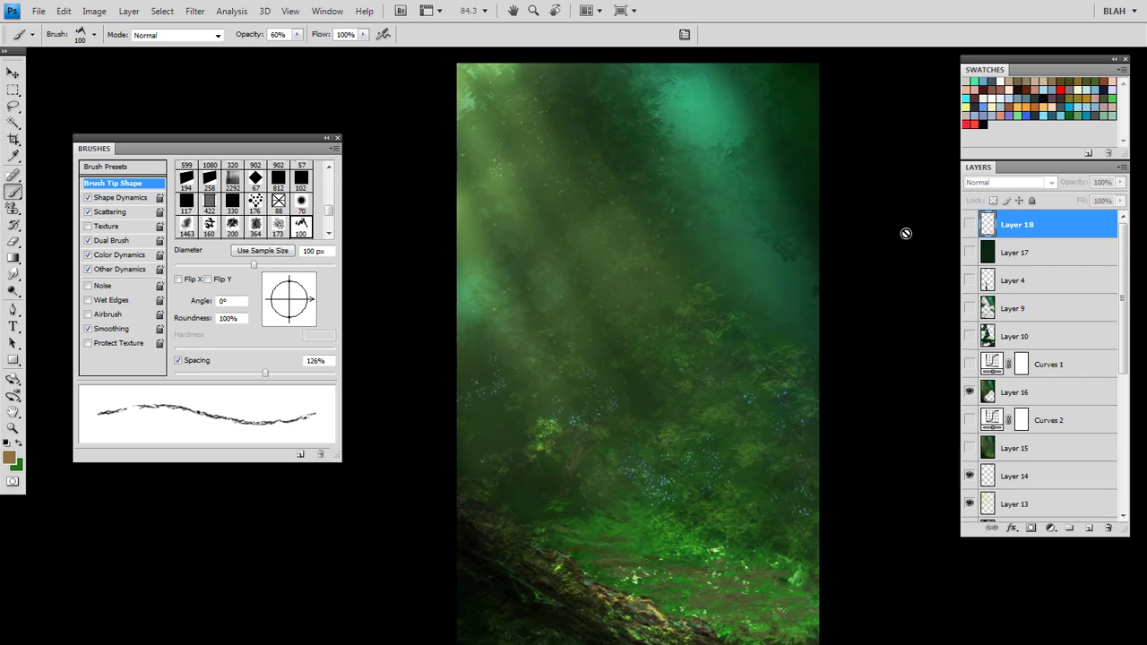
{"action": "left_click", "coordinate": [969, 252]}
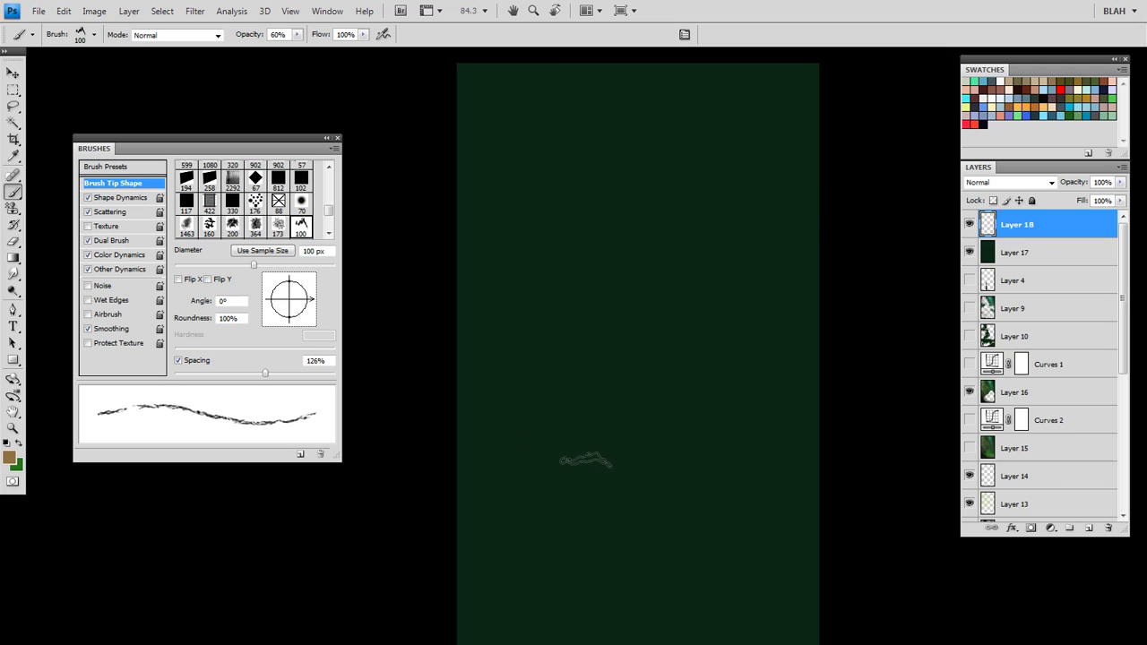
Step: Paint brown bark-like strokes across the upper, middle and lower areas of Layer 18 with the jagged brush
{"action": "left_click", "coordinate": [589, 431]}
{"action": "mouse_move", "coordinate": [640, 437]}
{"action": "left_mouse_down"}
{"action": "mouse_move", "coordinate": [734, 451]}
{"action": "mouse_move", "coordinate": [537, 438]}
{"action": "mouse_move", "coordinate": [769, 466]}
{"action": "mouse_move", "coordinate": [531, 445]}
{"action": "mouse_move", "coordinate": [749, 483]}
{"action": "left_mouse_up"}
{"action": "left_click_drag", "start_coordinate": [559, 302], "coordinate": [601, 310], "text": "alt"}
{"action": "mouse_move", "coordinate": [552, 192]}
{"action": "left_mouse_down"}
{"action": "mouse_move", "coordinate": [723, 190]}
{"action": "mouse_move", "coordinate": [498, 190]}
{"action": "mouse_move", "coordinate": [643, 206]}
{"action": "mouse_move", "coordinate": [646, 231]}
{"action": "mouse_move", "coordinate": [717, 260]}
{"action": "left_mouse_up"}
{"action": "left_click_drag", "start_coordinate": [511, 244], "coordinate": [476, 237]}
{"action": "mouse_move", "coordinate": [642, 285]}
{"action": "left_mouse_down", "text": "alt"}
{"action": "mouse_move", "coordinate": [598, 296]}
{"action": "mouse_move", "coordinate": [727, 325]}
{"action": "mouse_move", "coordinate": [538, 325]}
{"action": "left_mouse_up", "text": "alt"}
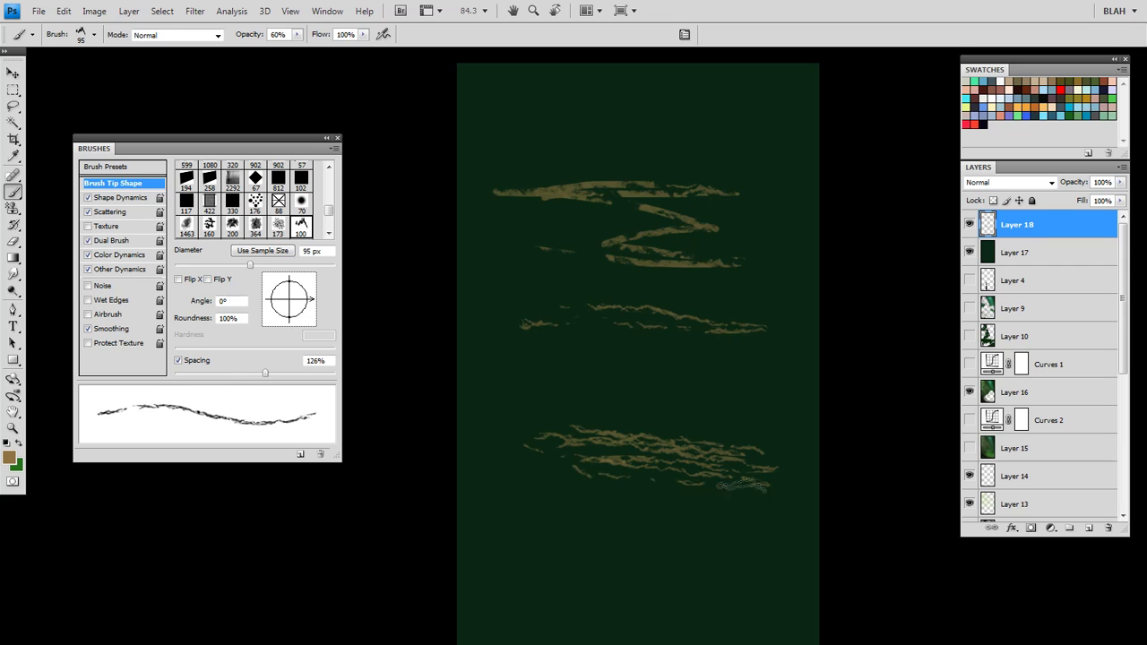
Step: Enlarge the jagged brush to 169 px and layer more overlapping brown strokes over the lower bark patch on Layer 18
{"action": "mouse_move", "coordinate": [758, 489]}
{"action": "left_mouse_down"}
{"action": "mouse_move", "coordinate": [547, 468]}
{"action": "mouse_move", "coordinate": [623, 499]}
{"action": "mouse_move", "coordinate": [775, 505]}
{"action": "left_mouse_up"}
{"action": "left_click_drag", "start_coordinate": [662, 500], "coordinate": [696, 506], "text": "alt"}
{"action": "mouse_move", "coordinate": [565, 461]}
{"action": "left_mouse_down"}
{"action": "mouse_move", "coordinate": [730, 509]}
{"action": "mouse_move", "coordinate": [517, 497]}
{"action": "mouse_move", "coordinate": [807, 530]}
{"action": "left_mouse_up"}
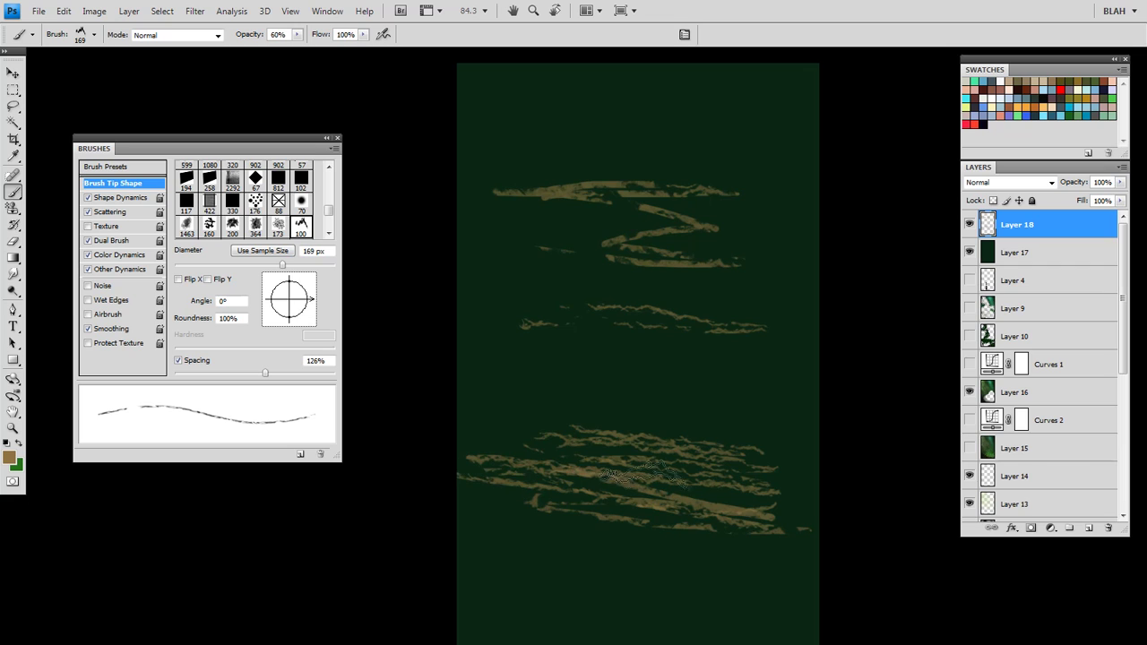
{"action": "left_click_drag", "start_coordinate": [555, 436], "coordinate": [811, 467]}
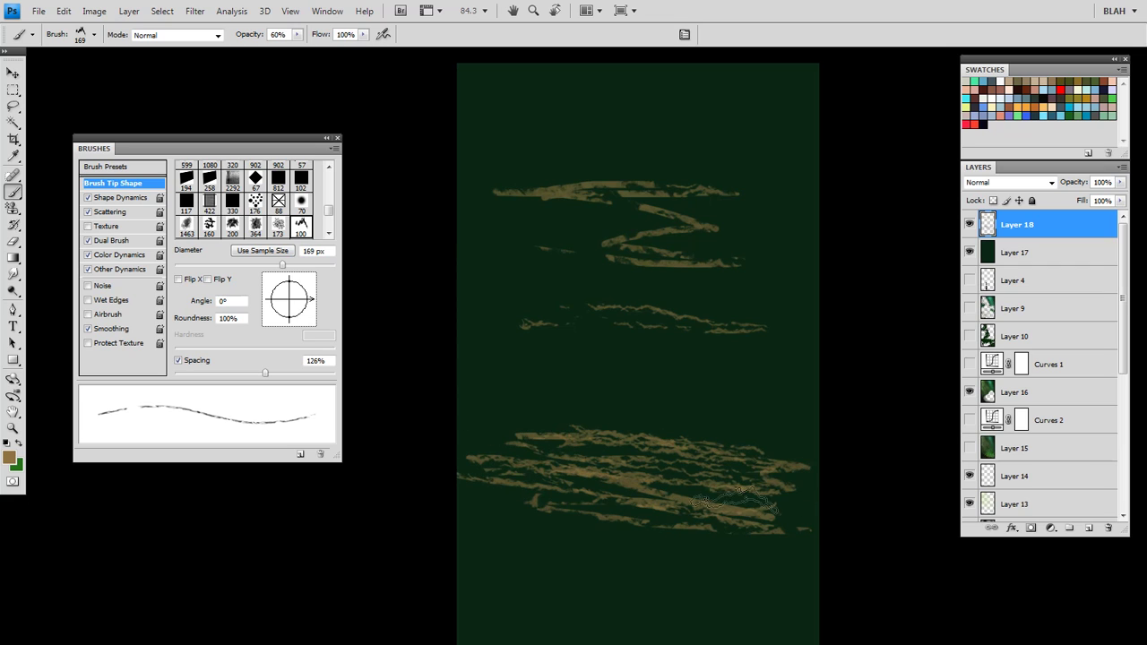
Step: Hide Layers 18 and 17 and examine the tree trunk and foliage of the forest painting up close
{"action": "left_click_drag", "start_coordinate": [969, 225], "coordinate": [969, 253]}
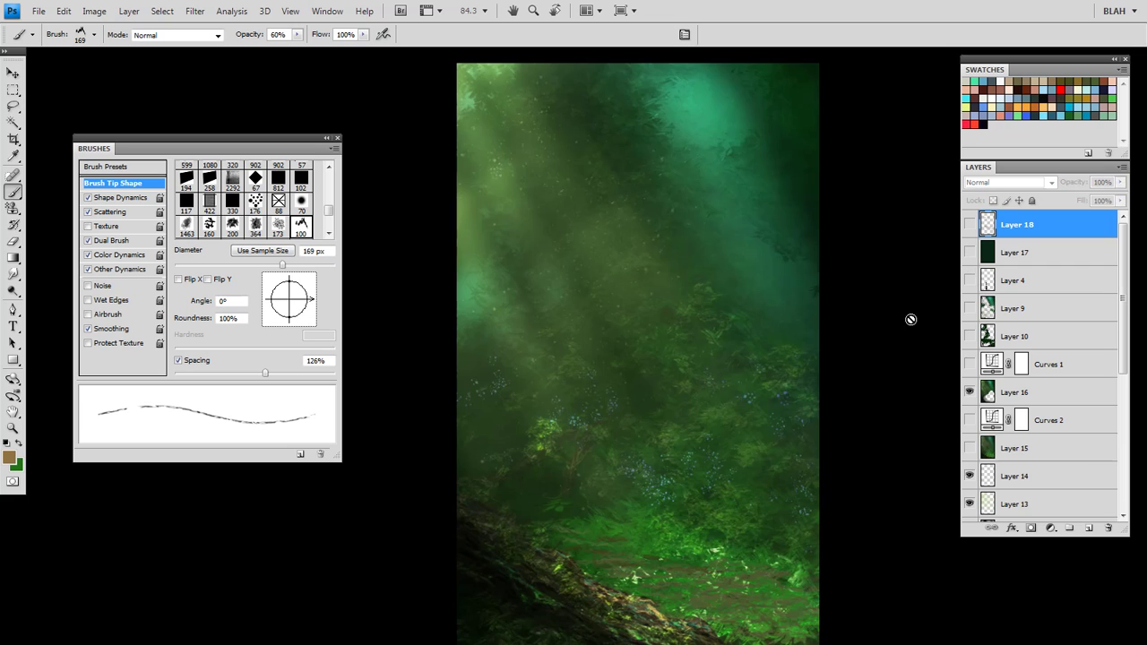
{"action": "left_click_drag", "start_coordinate": [514, 508], "coordinate": [888, 364]}
{"action": "left_click", "coordinate": [755, 435], "text": "alt"}
{"action": "left_click", "coordinate": [752, 437], "text": "alt"}
{"action": "left_click", "coordinate": [752, 437], "text": "alt"}
{"action": "left_click", "coordinate": [752, 437], "text": "alt"}
{"action": "left_click_drag", "start_coordinate": [771, 440], "coordinate": [596, 579]}
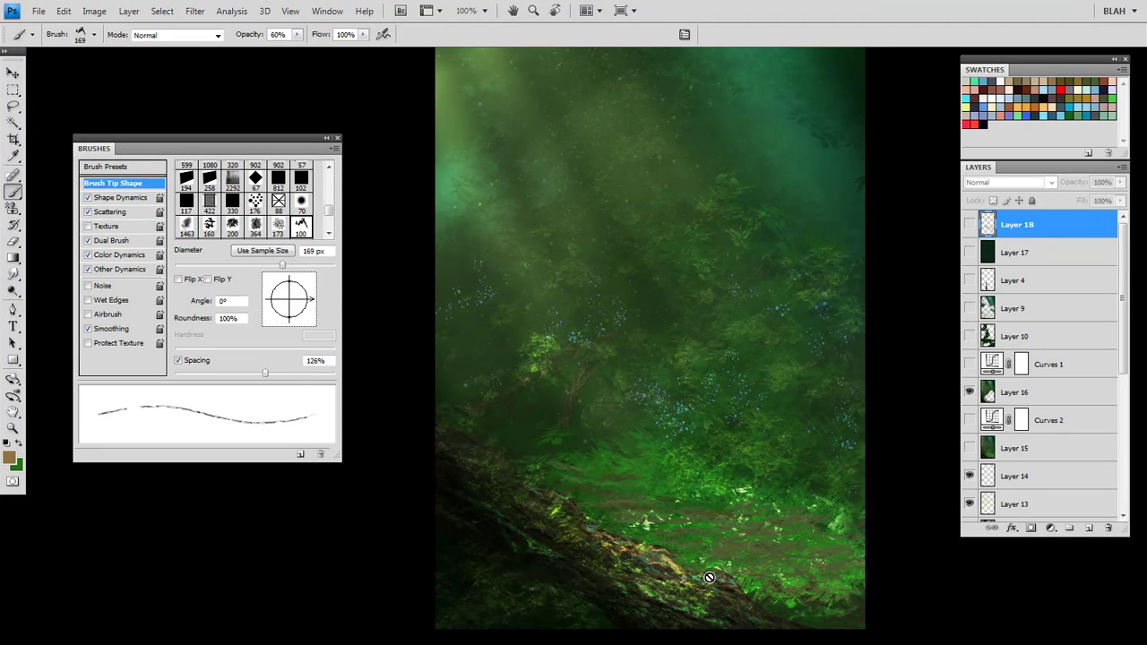
{"action": "left_click_drag", "start_coordinate": [627, 394], "coordinate": [681, 544]}
{"action": "left_click", "coordinate": [678, 536], "text": "ctrl"}
{"action": "left_click", "coordinate": [683, 529], "text": "ctrl"}
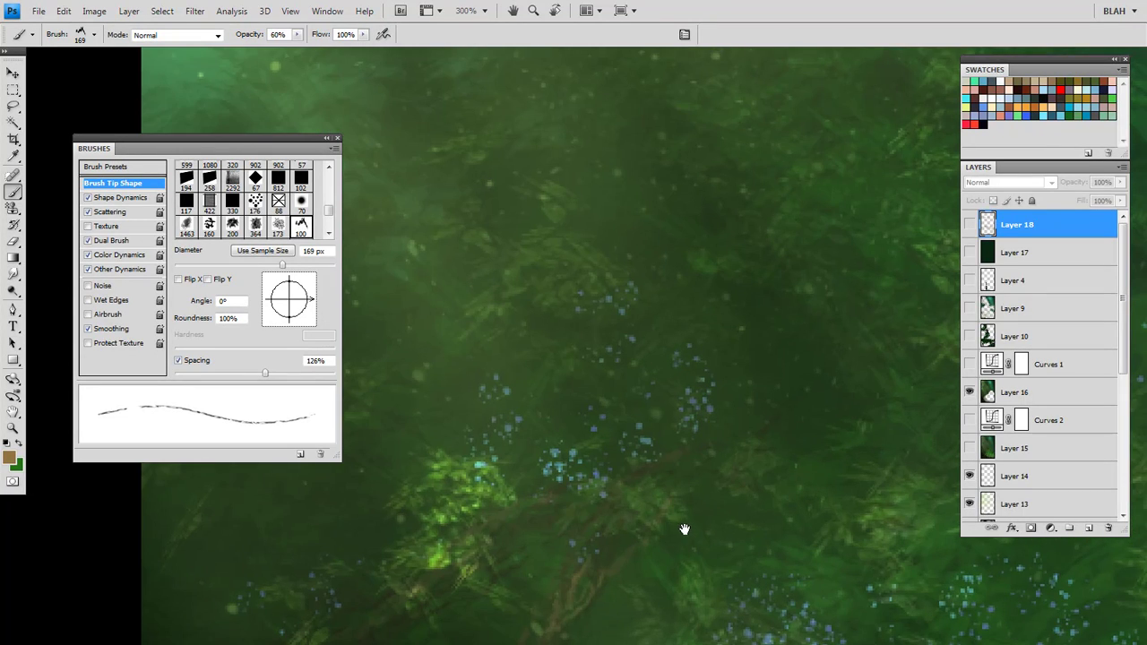
Step: Examine the light rays and foliage in the upper part of the forest painting
{"action": "left_click", "coordinate": [725, 528], "text": "alt"}
{"action": "left_click", "coordinate": [724, 528], "text": "alt"}
{"action": "left_click_drag", "start_coordinate": [753, 489], "coordinate": [648, 579]}
{"action": "left_click_drag", "start_coordinate": [733, 436], "coordinate": [709, 466]}
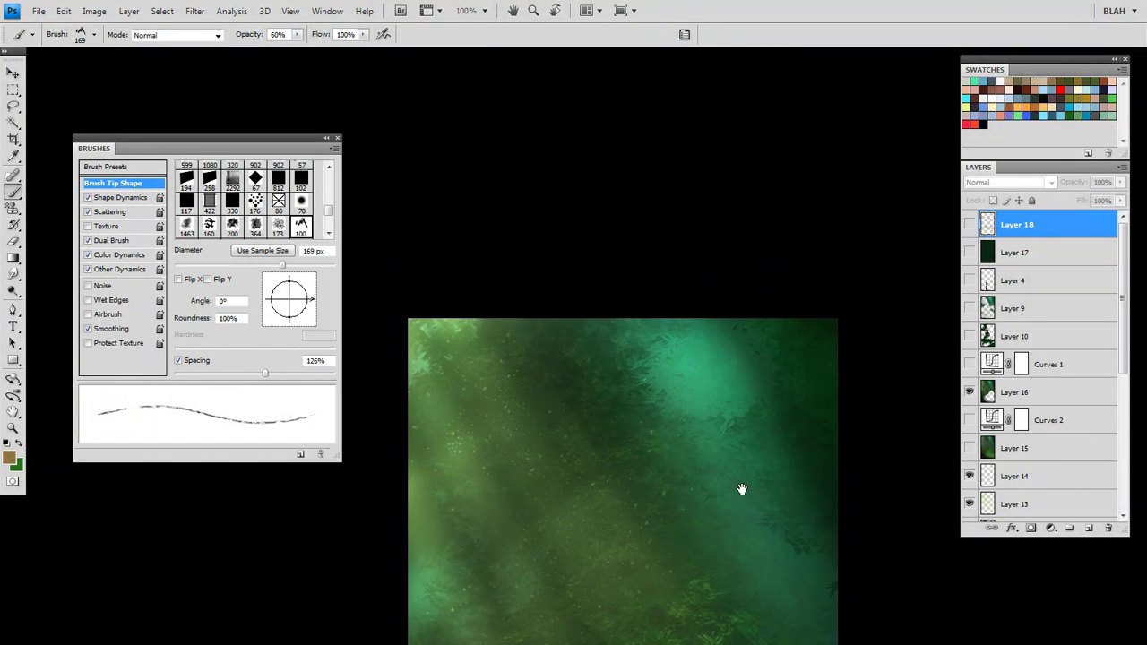
{"action": "left_click", "coordinate": [730, 465], "text": "ctrl"}
{"action": "left_click", "coordinate": [685, 421], "text": "ctrl+alt"}
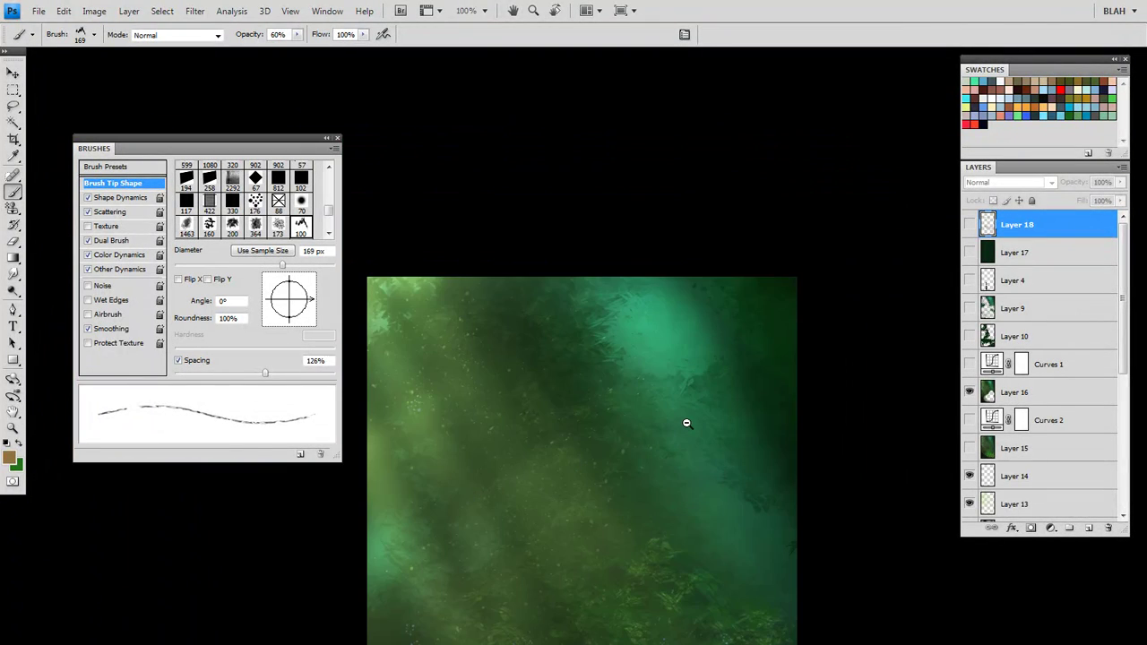
{"action": "left_click_drag", "start_coordinate": [695, 468], "coordinate": [772, 345]}
Step: Hide every visible layer from Layer 16 down to Layer 5 so that only the Background is shown
{"action": "scroll", "coordinate": [1040, 358], "scroll_direction": "down", "scroll_amount": 6}
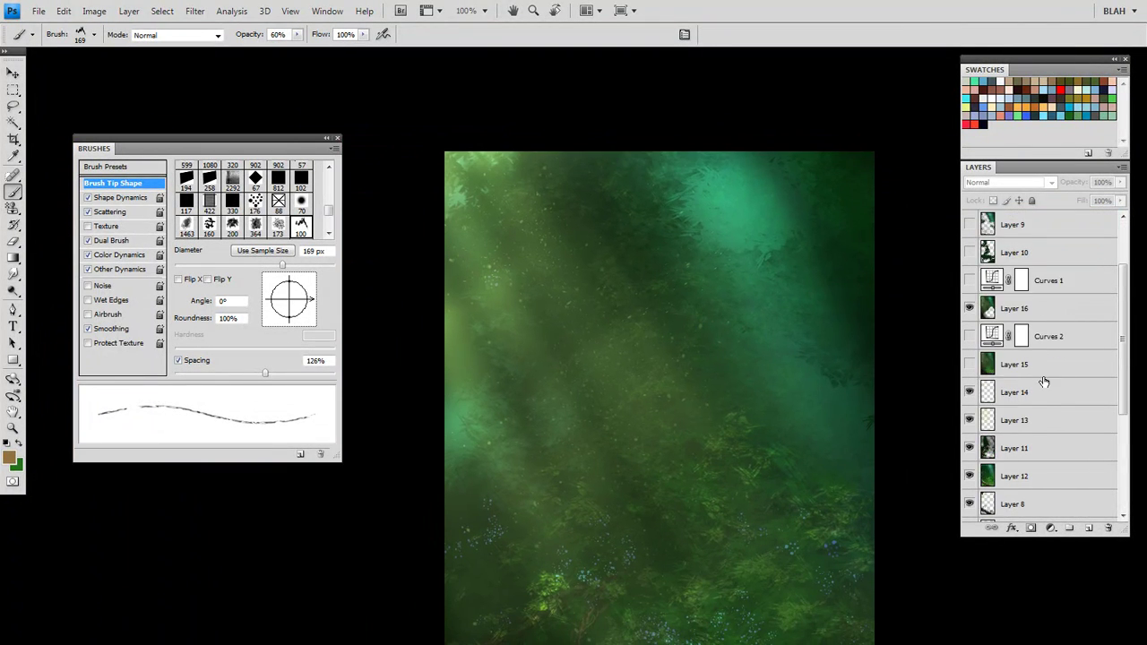
{"action": "scroll", "coordinate": [1040, 411], "scroll_direction": "up", "scroll_amount": 4}
{"action": "left_click", "coordinate": [969, 337]}
{"action": "scroll", "coordinate": [975, 379], "scroll_direction": "down", "scroll_amount": 4}
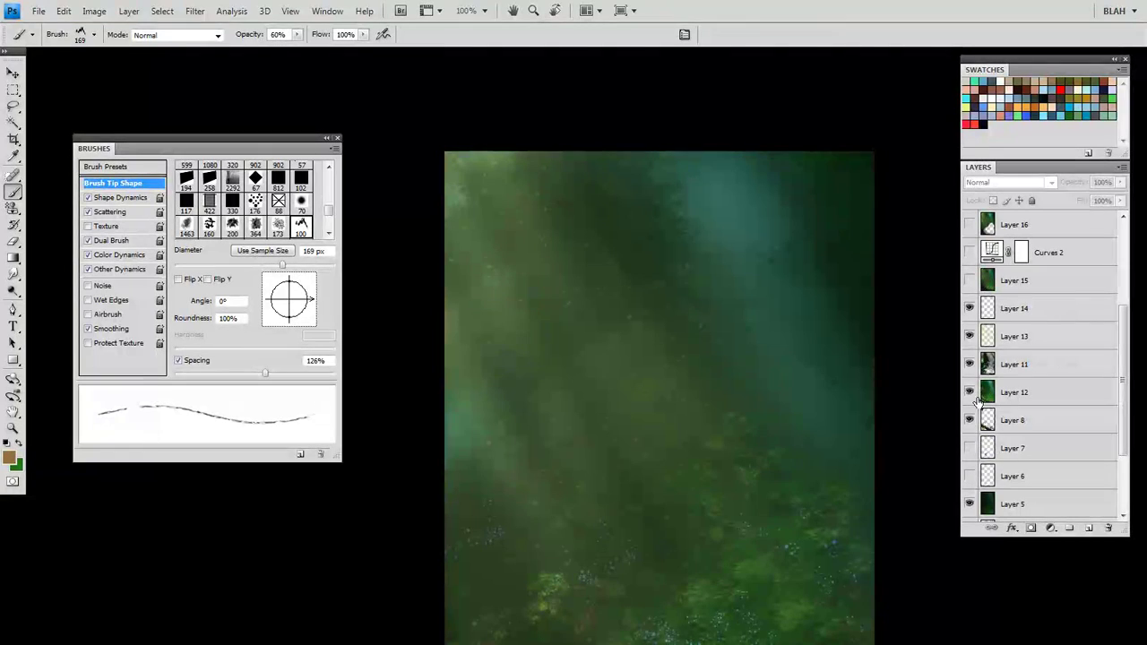
{"action": "scroll", "coordinate": [972, 421], "scroll_direction": "down", "scroll_amount": 4}
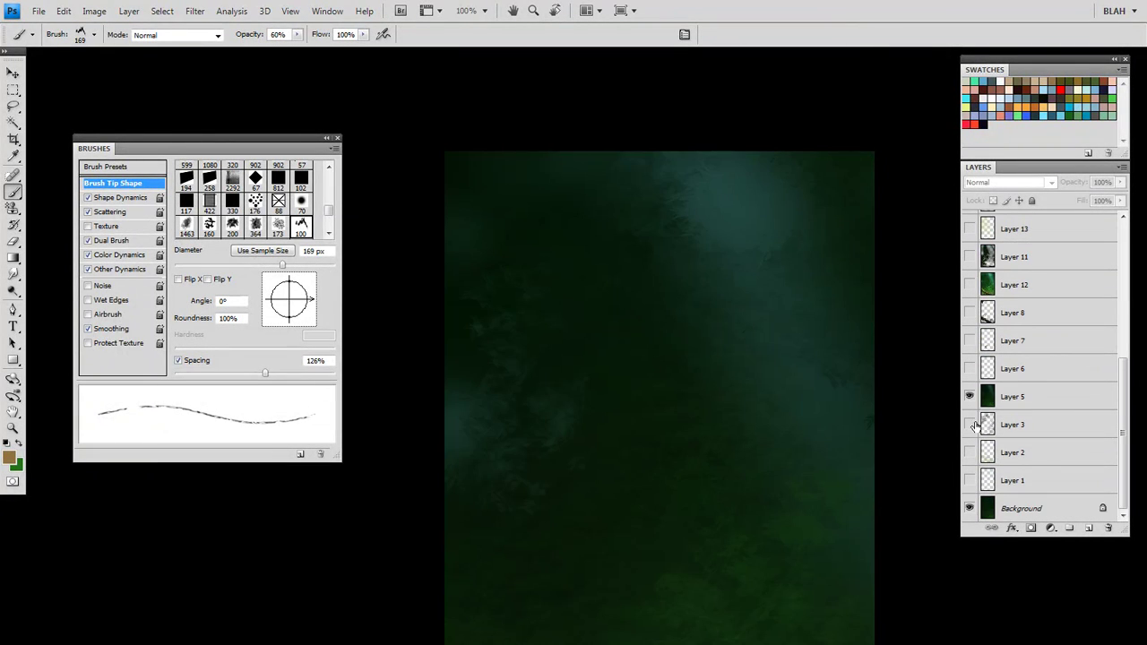
Step: Examine the Background's dark green texture at 200% and as a whole at 66.7%
{"action": "left_click_drag", "start_coordinate": [923, 512], "coordinate": [937, 311]}
{"action": "left_click", "coordinate": [801, 394], "text": "ctrl"}
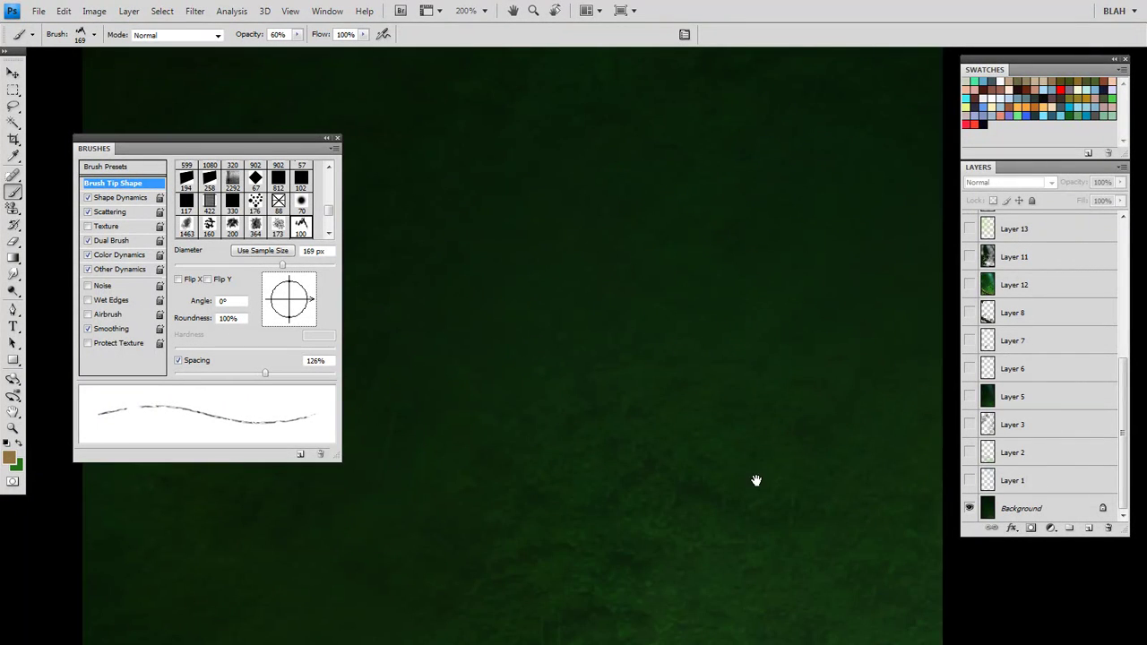
{"action": "left_click_drag", "start_coordinate": [755, 481], "coordinate": [902, 448]}
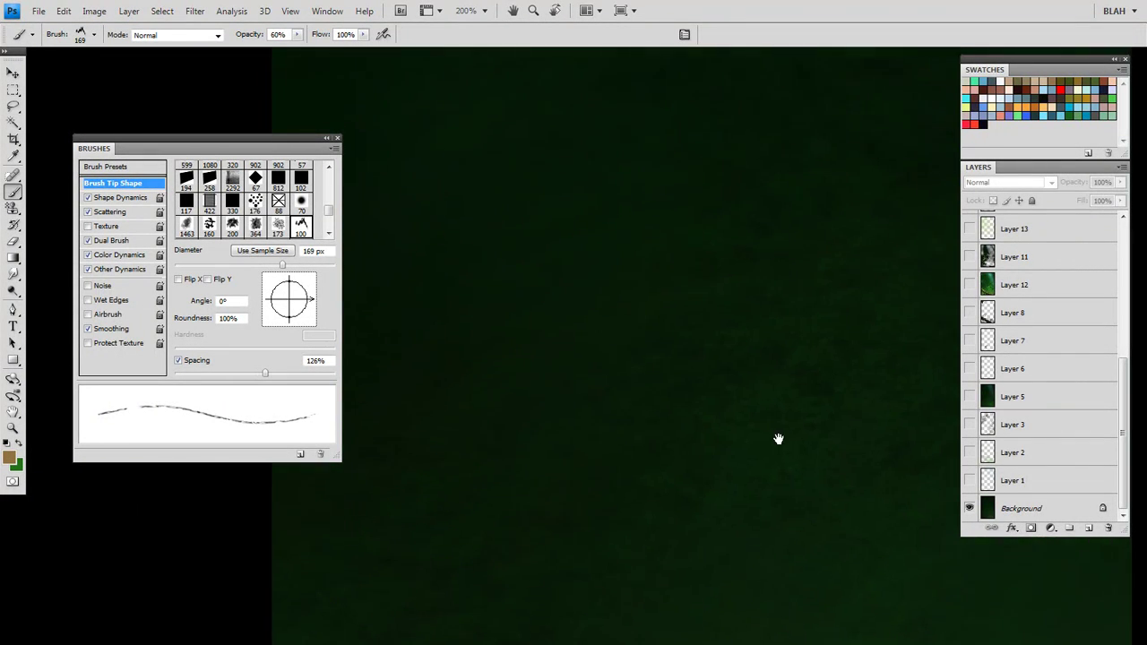
{"action": "scroll", "coordinate": [730, 436], "scroll_direction": "down", "scroll_amount": 1}
{"action": "left_click_drag", "start_coordinate": [730, 436], "coordinate": [724, 229]}
{"action": "scroll", "coordinate": [732, 310], "scroll_direction": "down", "scroll_amount": 1}
{"action": "left_click_drag", "start_coordinate": [732, 310], "coordinate": [677, 408]}
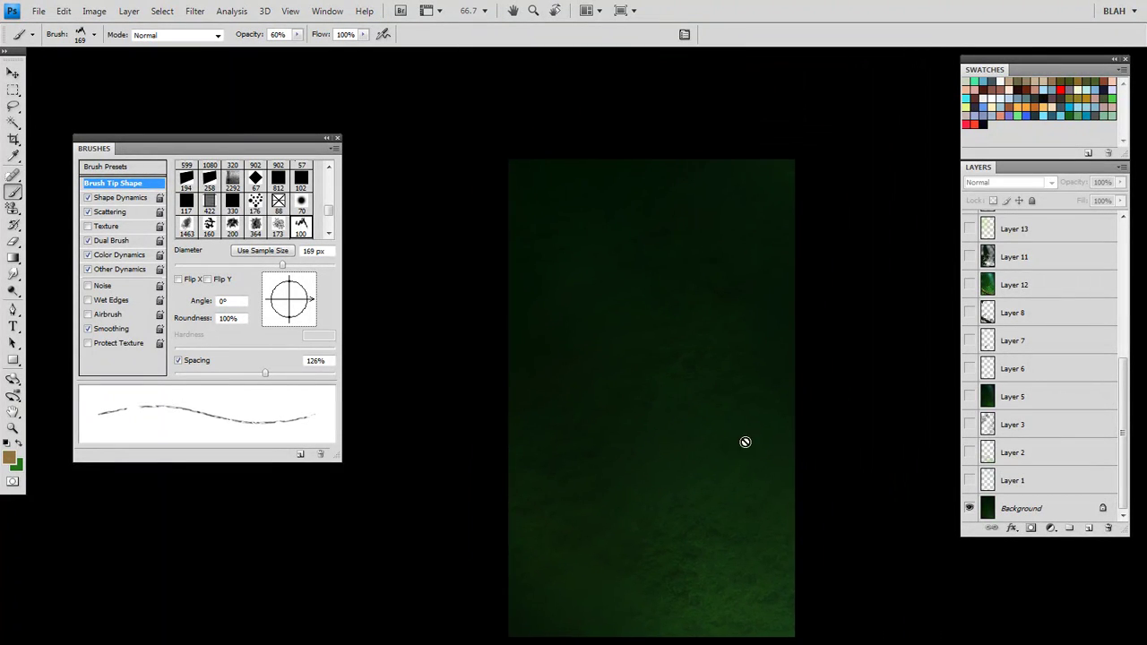
{"action": "left_click_drag", "start_coordinate": [746, 439], "coordinate": [697, 389]}
{"action": "scroll", "coordinate": [694, 457], "scroll_direction": "up", "scroll_amount": 1}
{"action": "scroll", "coordinate": [695, 458], "scroll_direction": "down", "scroll_amount": 1}
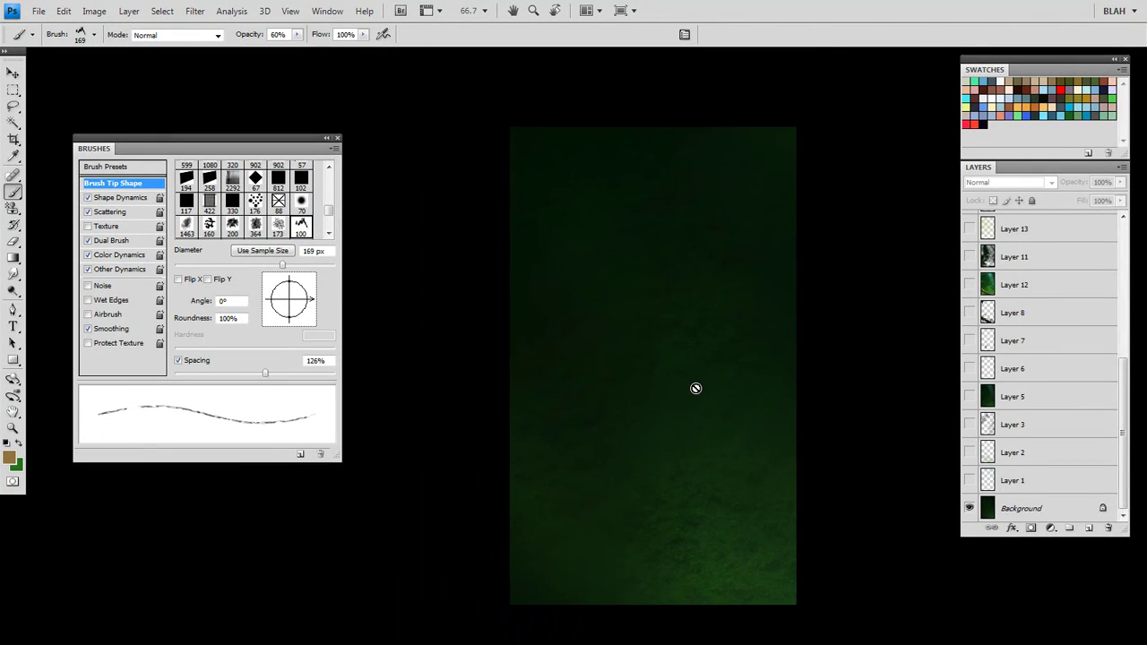
Step: Show Layer 1 above the Background and make it the active layer
{"action": "left_click", "coordinate": [970, 481]}
{"action": "left_click", "coordinate": [970, 482]}
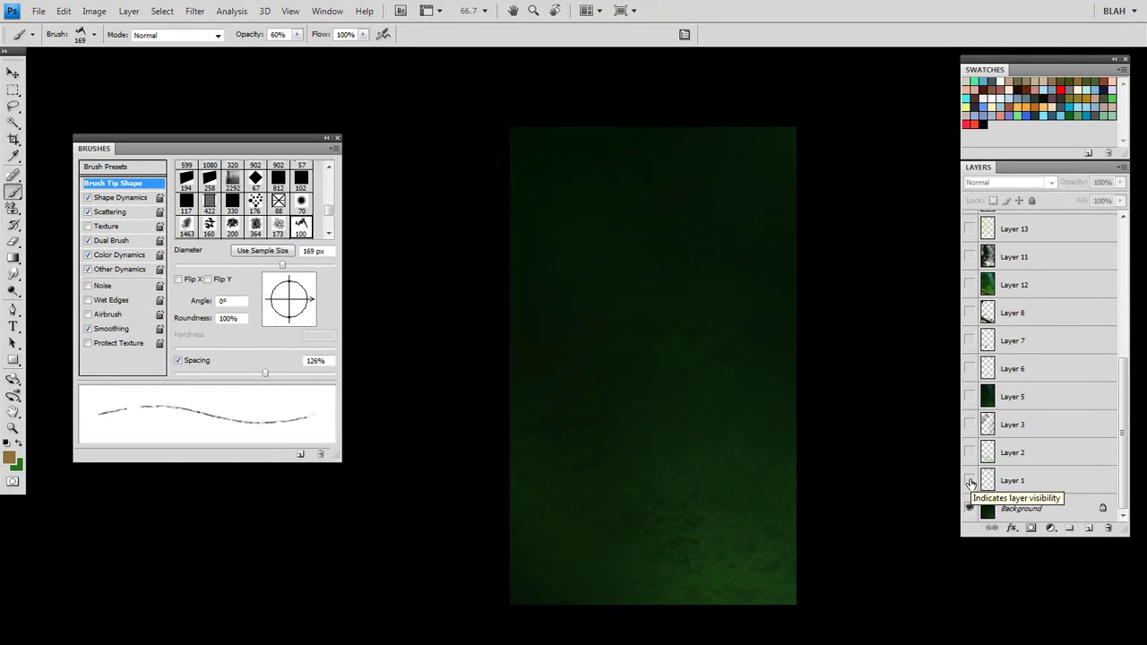
{"action": "left_click", "coordinate": [970, 481]}
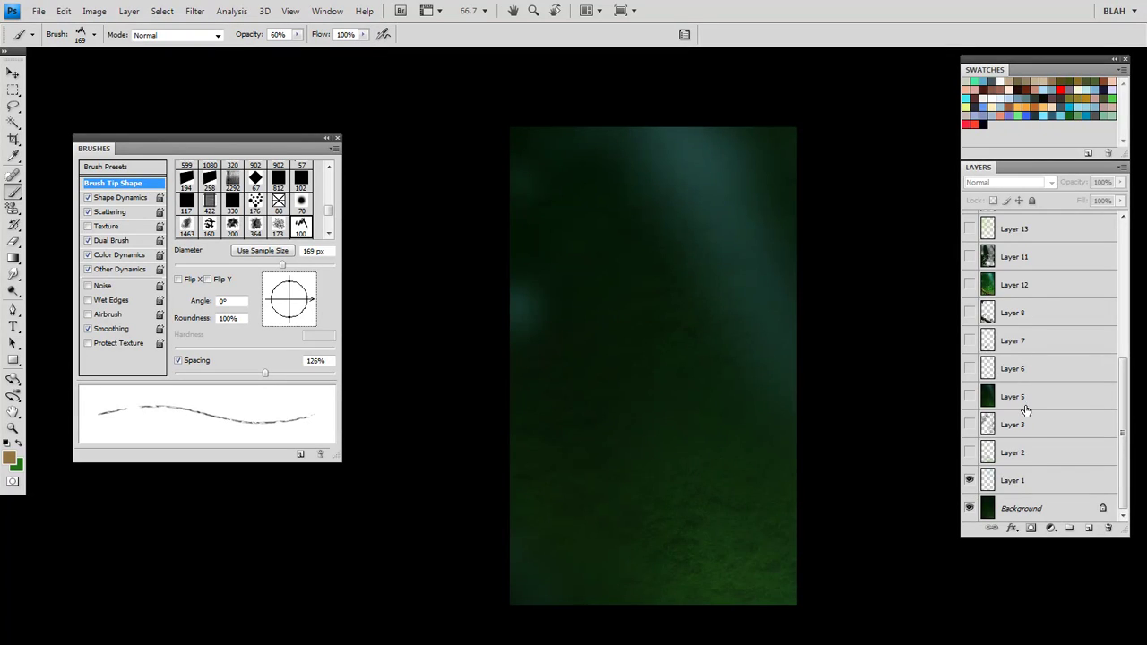
{"action": "left_click", "coordinate": [1027, 481]}
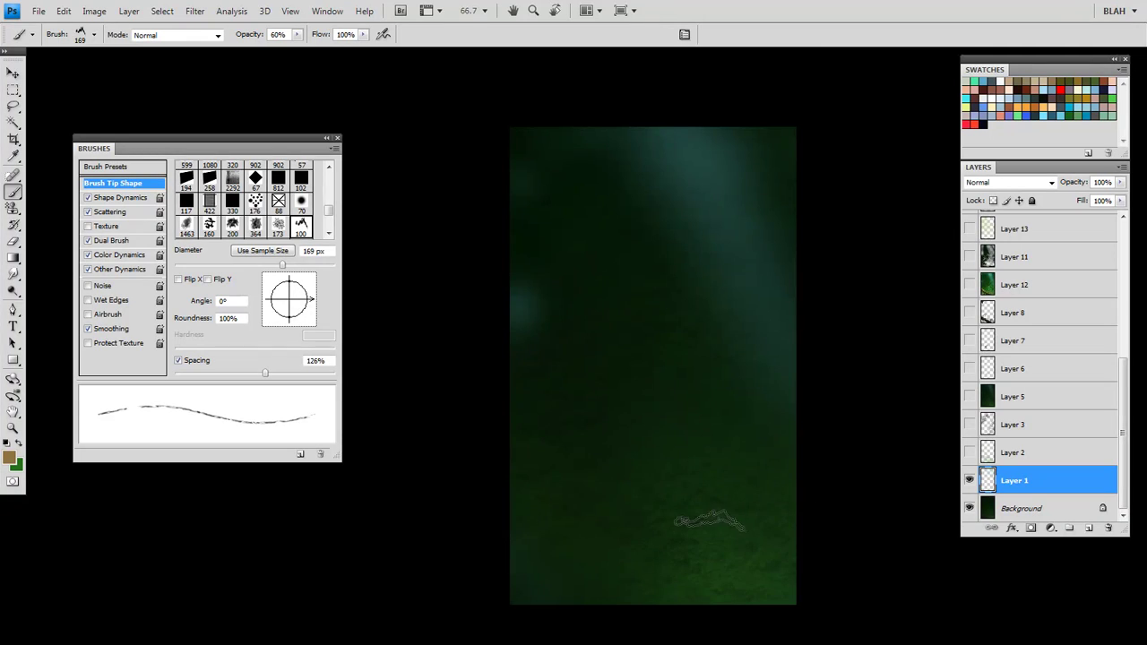
Step: Examine Layer 1's misty light areas, comparing the painting with and without the layer
{"action": "left_click", "coordinate": [702, 518], "text": "ctrl"}
{"action": "left_click", "coordinate": [706, 514], "text": "ctrl"}
{"action": "left_click", "coordinate": [736, 477], "text": "alt"}
{"action": "left_click", "coordinate": [743, 461], "text": "alt"}
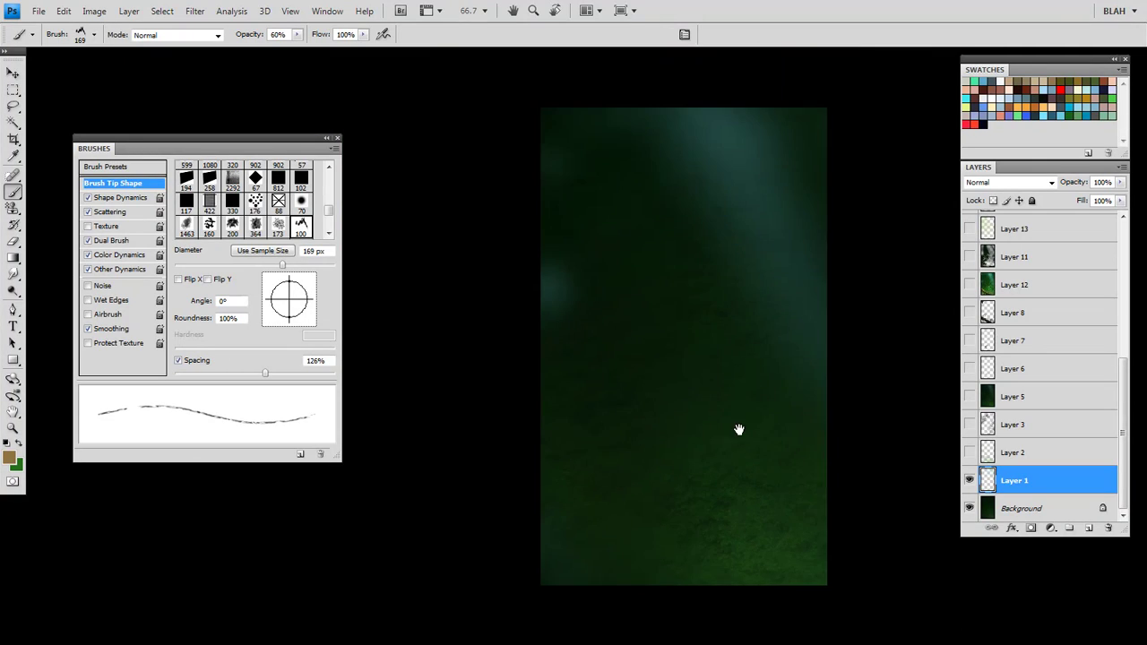
{"action": "left_click_drag", "start_coordinate": [739, 430], "coordinate": [725, 520]}
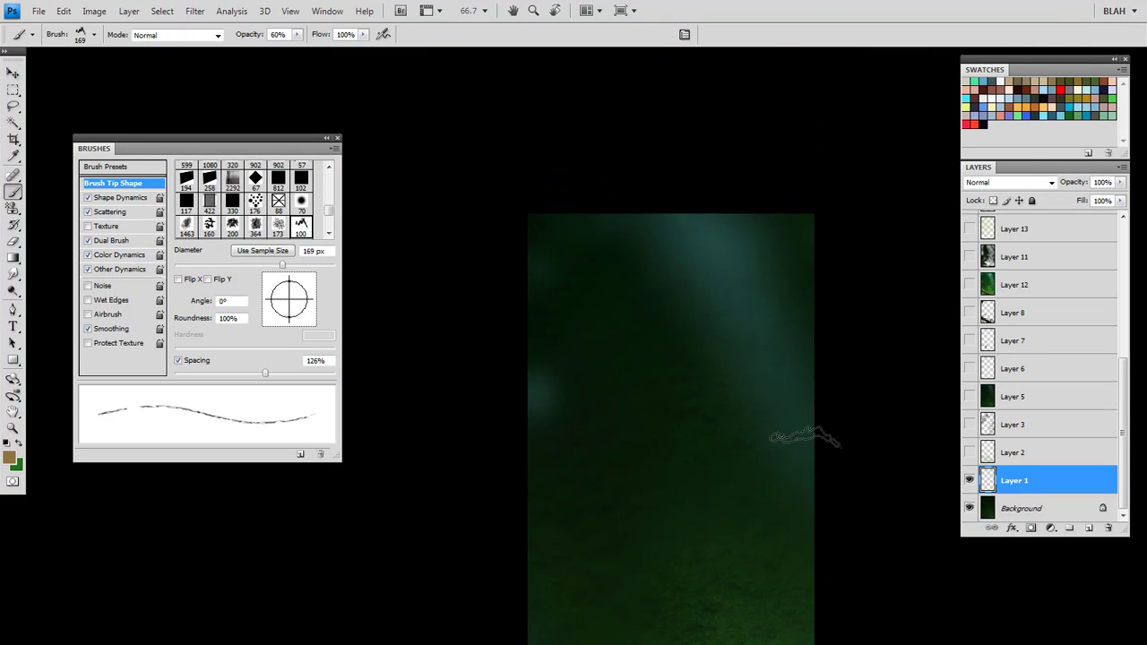
{"action": "left_click", "coordinate": [969, 480]}
{"action": "left_click", "coordinate": [969, 480]}
{"action": "left_click", "coordinate": [969, 480]}
{"action": "left_click", "coordinate": [969, 481]}
Step: Show Layer 2, comparing the painting with and without it, and make it the active layer
{"action": "left_click", "coordinate": [968, 453]}
{"action": "left_click", "coordinate": [968, 455]}
{"action": "left_click_drag", "start_coordinate": [858, 476], "coordinate": [874, 376]}
{"action": "left_click", "coordinate": [969, 452]}
{"action": "left_click", "coordinate": [968, 453]}
{"action": "left_click_drag", "start_coordinate": [911, 445], "coordinate": [909, 472]}
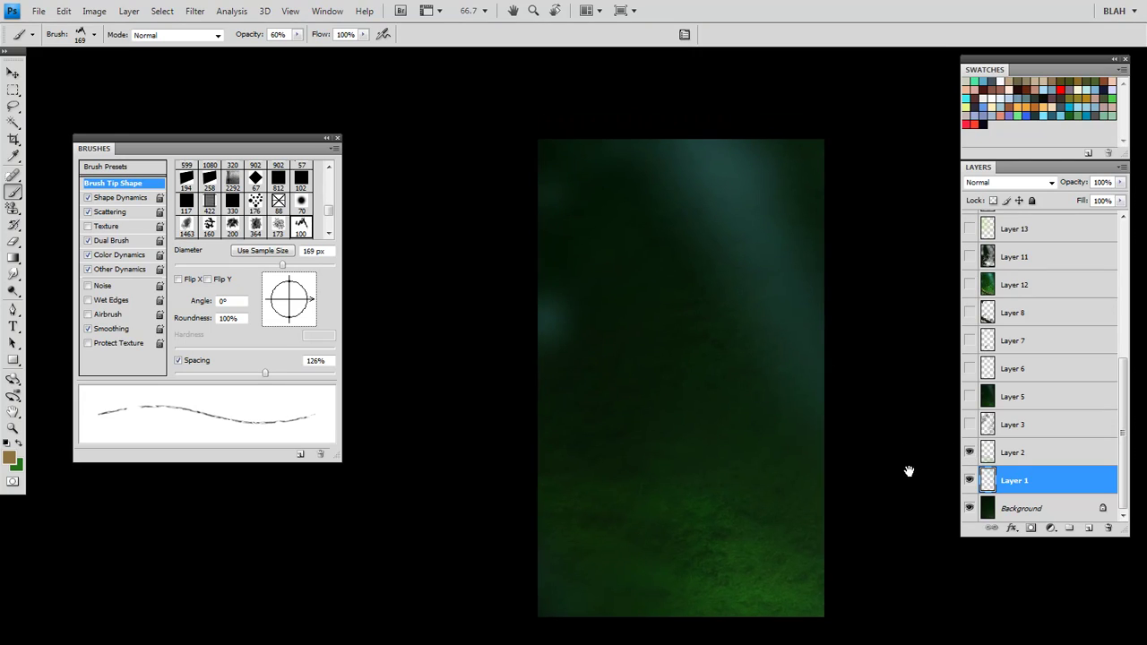
{"action": "left_click", "coordinate": [1016, 455]}
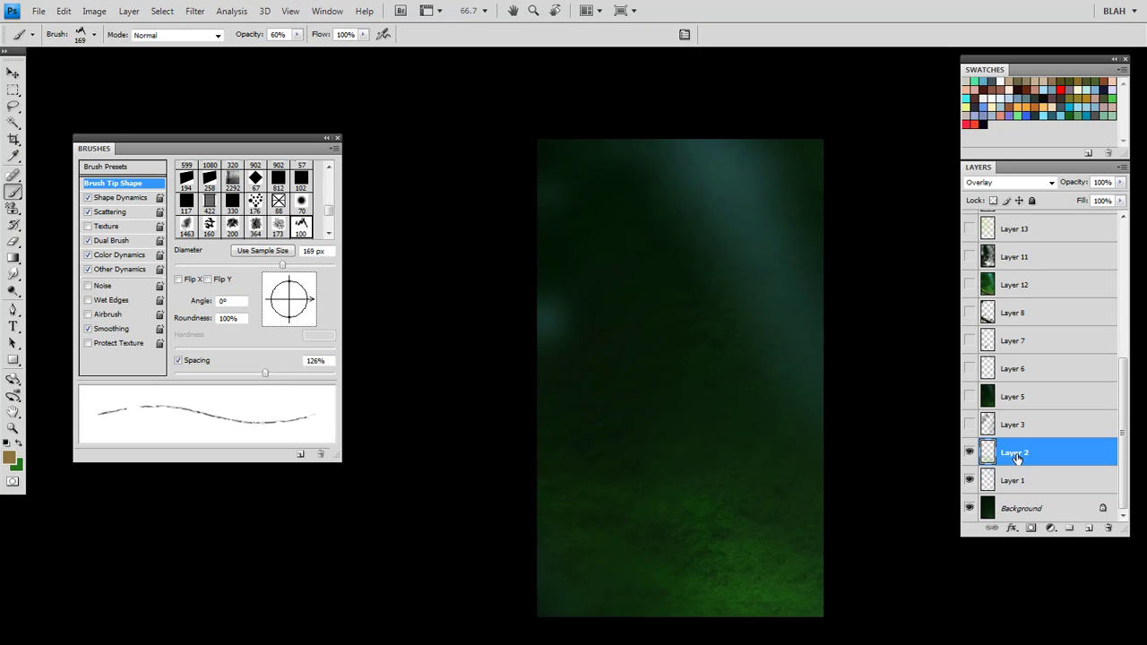
Step: Show Layer 3, toggling it for comparison, and inspect its foliage brushwork at 300% before returning to the full view
{"action": "left_click", "coordinate": [969, 426]}
{"action": "left_click", "coordinate": [969, 426]}
{"action": "left_click", "coordinate": [969, 427]}
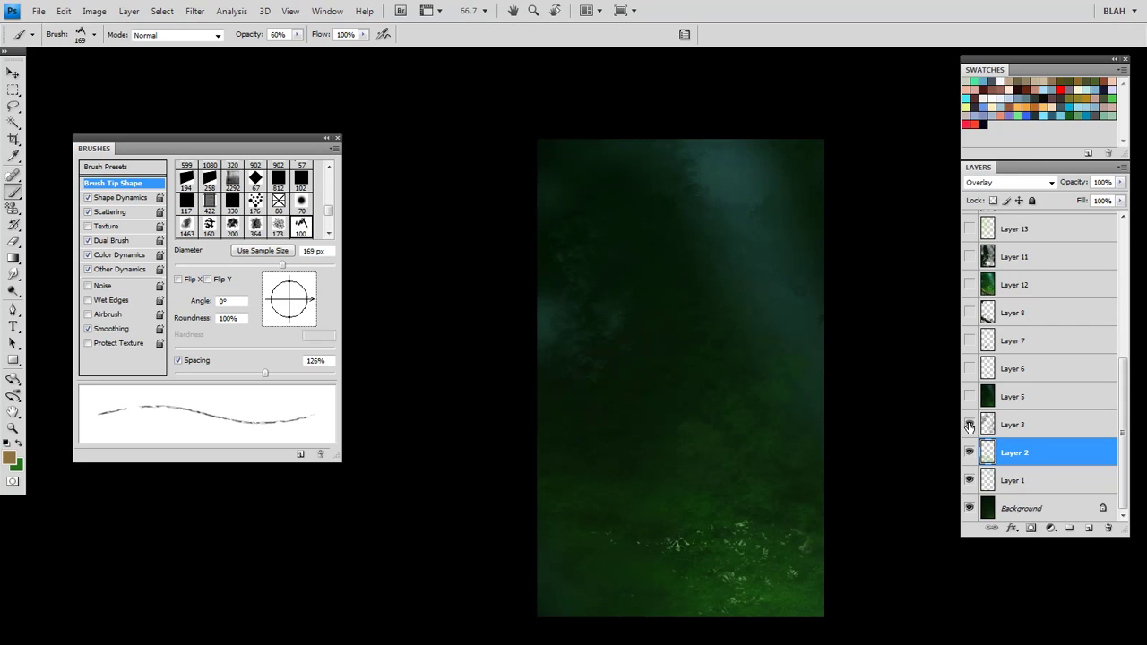
{"action": "left_click", "coordinate": [969, 427]}
{"action": "left_click", "coordinate": [968, 427]}
{"action": "key", "text": "ctrl+plus"}
{"action": "key", "text": "ctrl+plus"}
{"action": "key", "text": "ctrl+plus"}
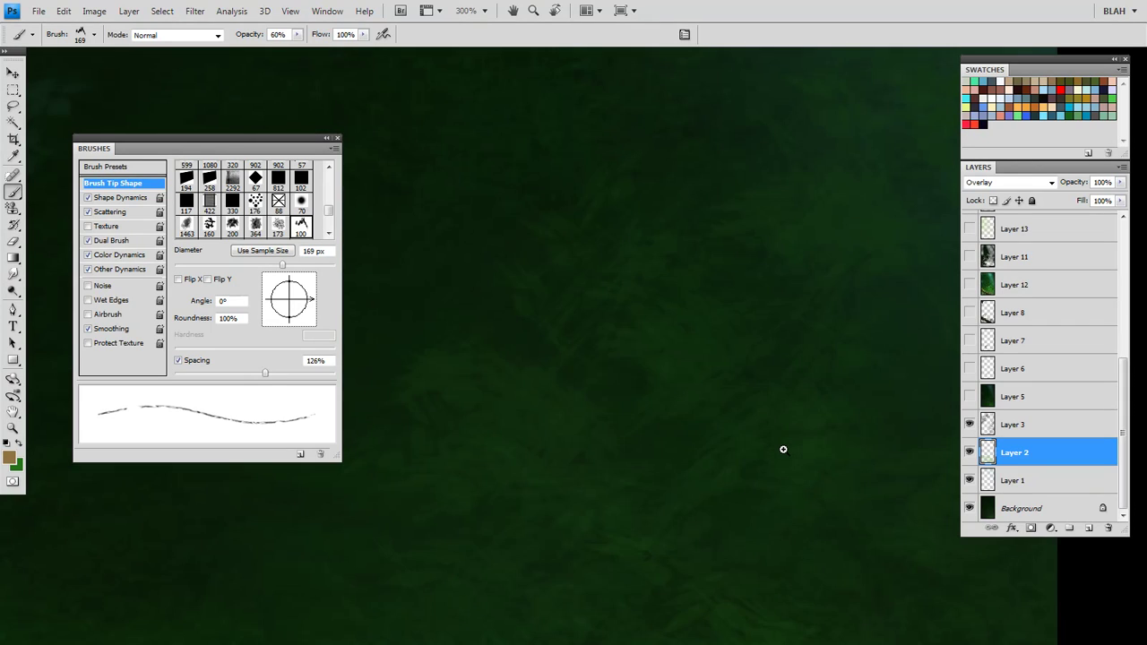
{"action": "key", "text": "ctrl+minus"}
{"action": "key", "text": "ctrl+minus"}
{"action": "key", "text": "ctrl+minus"}
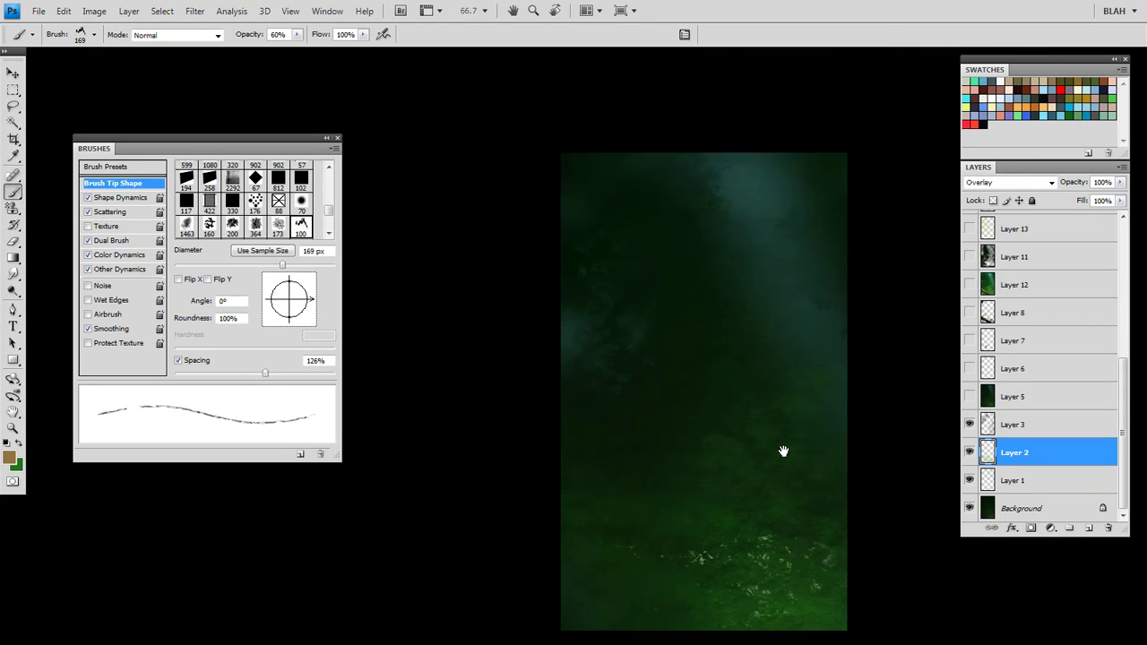
Step: Hide Layers 3, 2, 1 and the Background, then show Layer 5 and make it the active layer
{"action": "key", "text": "ctrl+plus"}
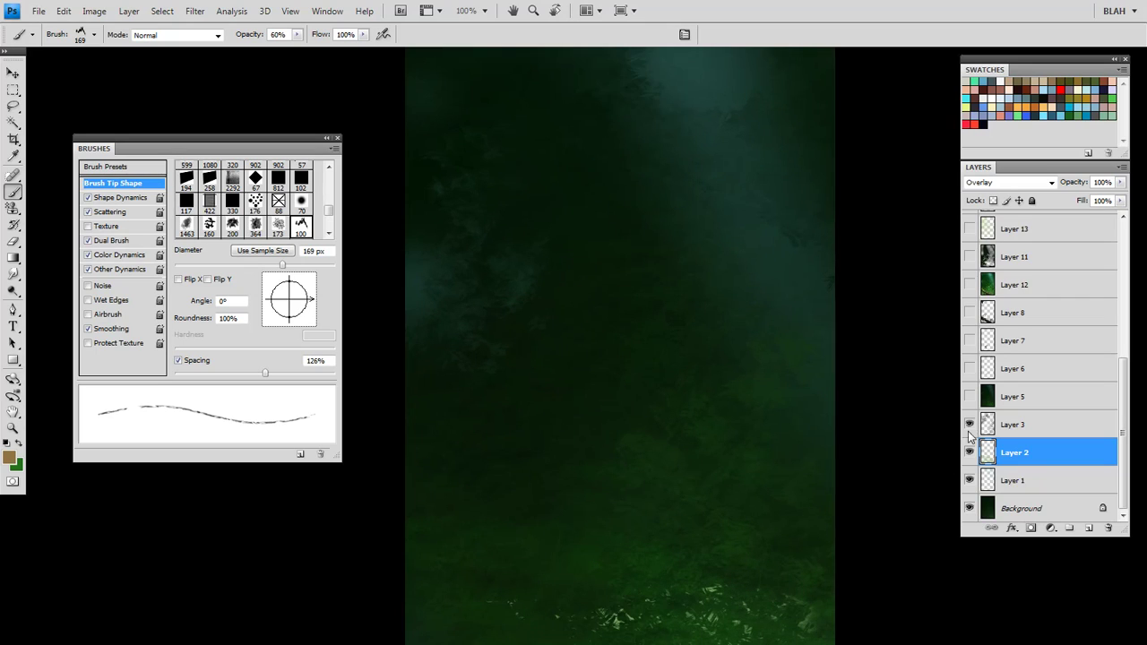
{"action": "left_click_drag", "start_coordinate": [970, 421], "coordinate": [971, 538]}
{"action": "left_click", "coordinate": [1010, 400]}
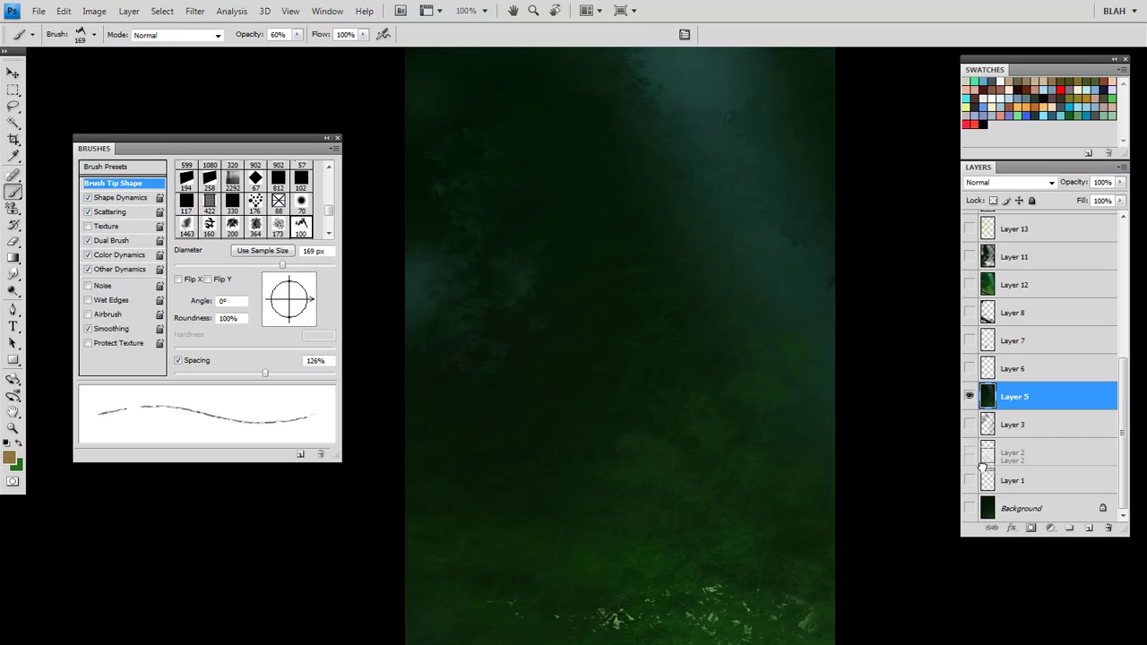
{"action": "left_click", "coordinate": [969, 396]}
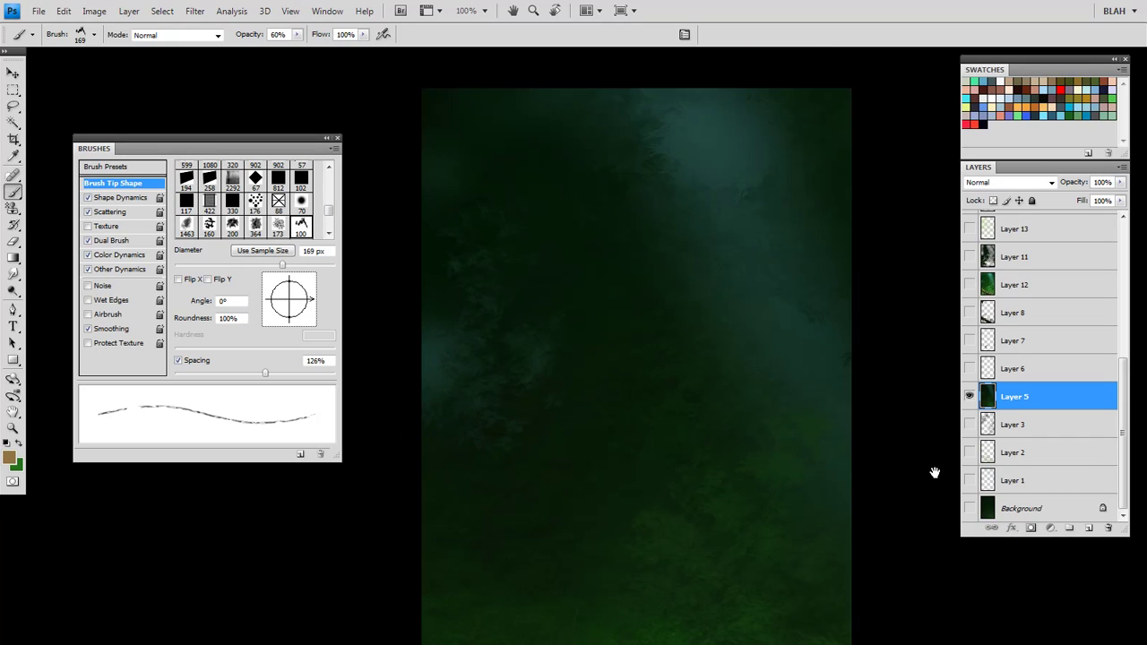
Step: Compare the painting with and without Layer 6 and Layer 7, leaving both hidden
{"action": "left_click", "coordinate": [969, 368]}
{"action": "scroll", "coordinate": [819, 461], "scroll_direction": "down", "scroll_amount": 1}
{"action": "left_click_drag", "start_coordinate": [814, 469], "coordinate": [796, 389]}
{"action": "left_click", "coordinate": [969, 344]}
{"action": "left_click", "coordinate": [969, 345]}
{"action": "left_click", "coordinate": [969, 367]}
{"action": "left_click", "coordinate": [969, 343]}
{"action": "left_click", "coordinate": [968, 342]}
{"action": "left_click", "coordinate": [969, 368]}
{"action": "left_click", "coordinate": [968, 367]}
{"action": "left_click", "coordinate": [969, 342]}
{"action": "left_click", "coordinate": [969, 342]}
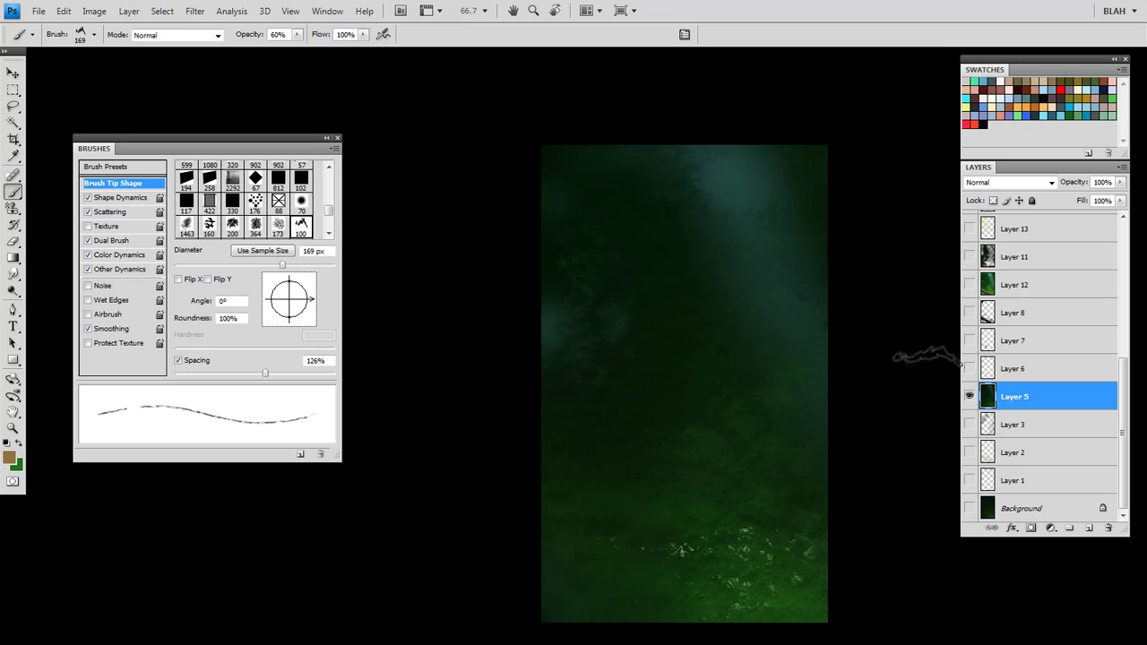
{"action": "left_click", "coordinate": [969, 345]}
{"action": "left_click", "coordinate": [969, 344]}
Step: Show Layer 8, comparing the painting with and without it, and inspect its mossy log and foliage at 200%
{"action": "left_click", "coordinate": [969, 314]}
{"action": "left_click", "coordinate": [968, 313]}
{"action": "left_click", "coordinate": [969, 314]}
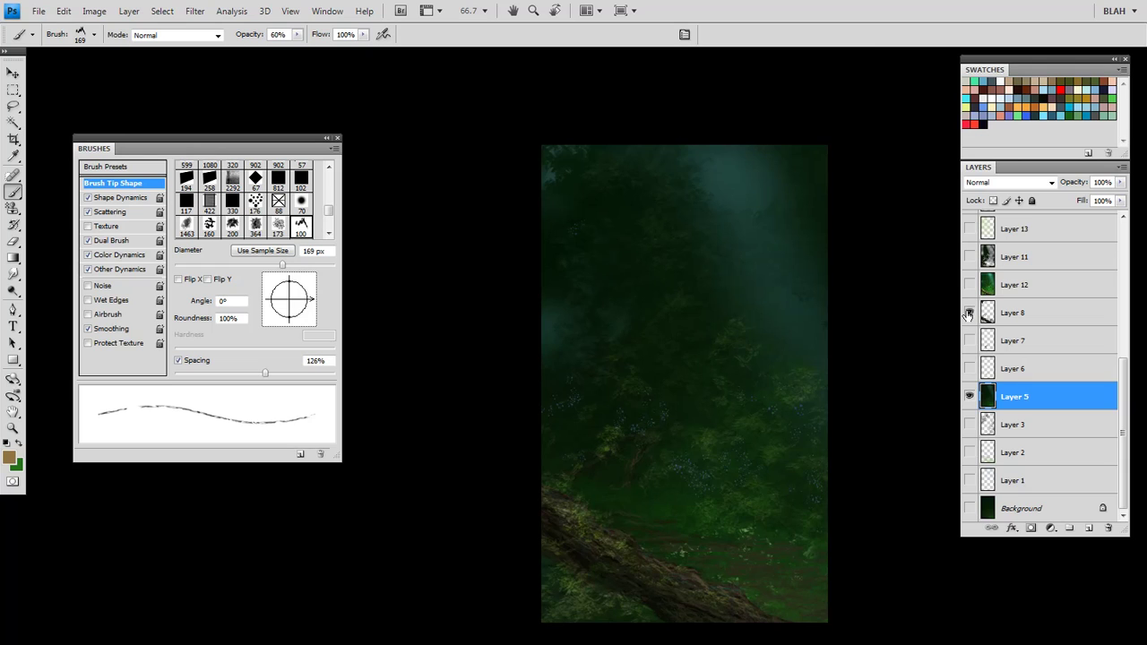
{"action": "left_click_drag", "start_coordinate": [712, 553], "coordinate": [771, 461]}
{"action": "left_click", "coordinate": [768, 460], "text": "ctrl"}
{"action": "left_click", "coordinate": [766, 464], "text": "ctrl"}
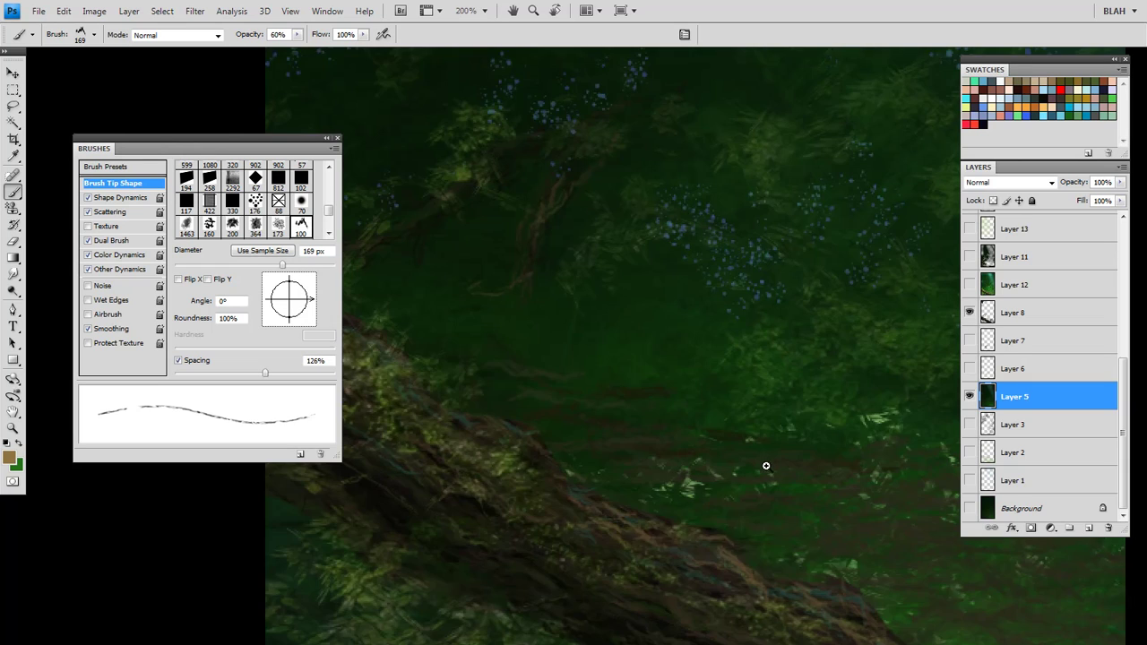
{"action": "left_click_drag", "start_coordinate": [722, 537], "coordinate": [730, 448]}
{"action": "left_click", "coordinate": [729, 448], "text": "alt"}
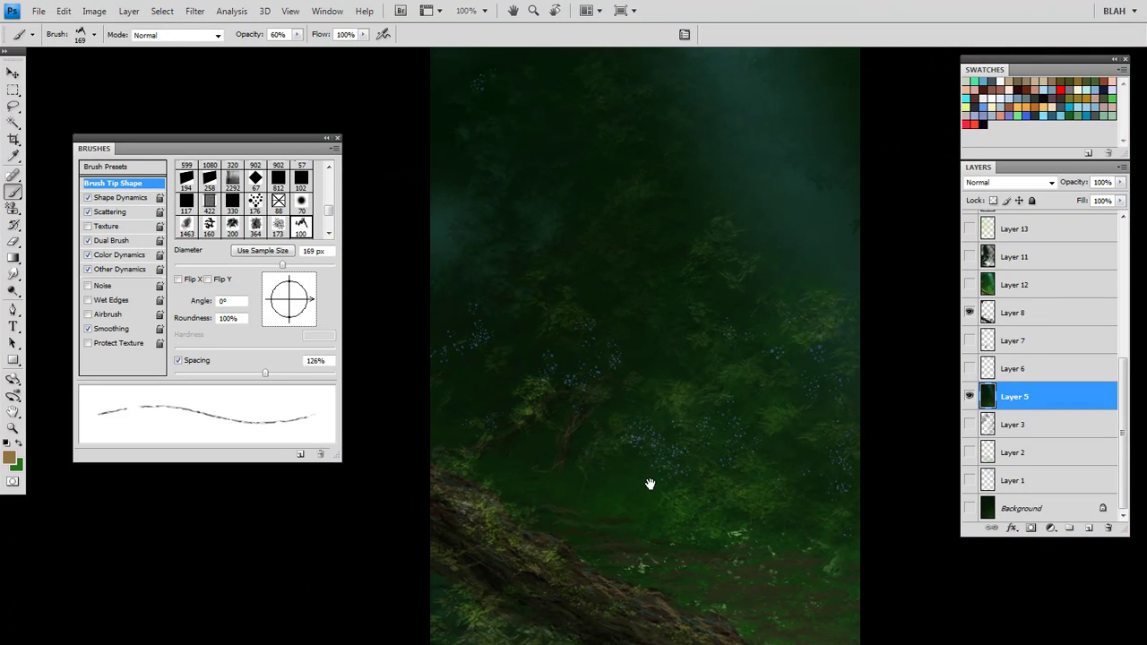
{"action": "left_click", "coordinate": [655, 484], "text": "alt"}
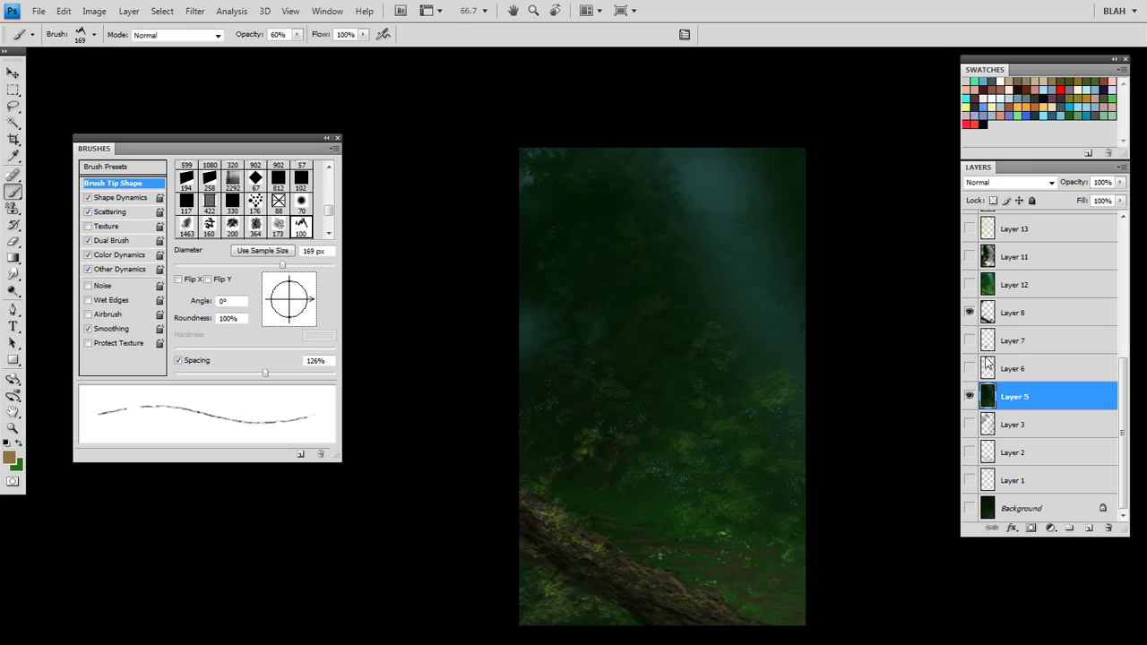
{"action": "left_click", "coordinate": [969, 312]}
Step: Show Layer 12 above Layer 8, comparing the painting with and without it
{"action": "key", "text": "alt+period"}
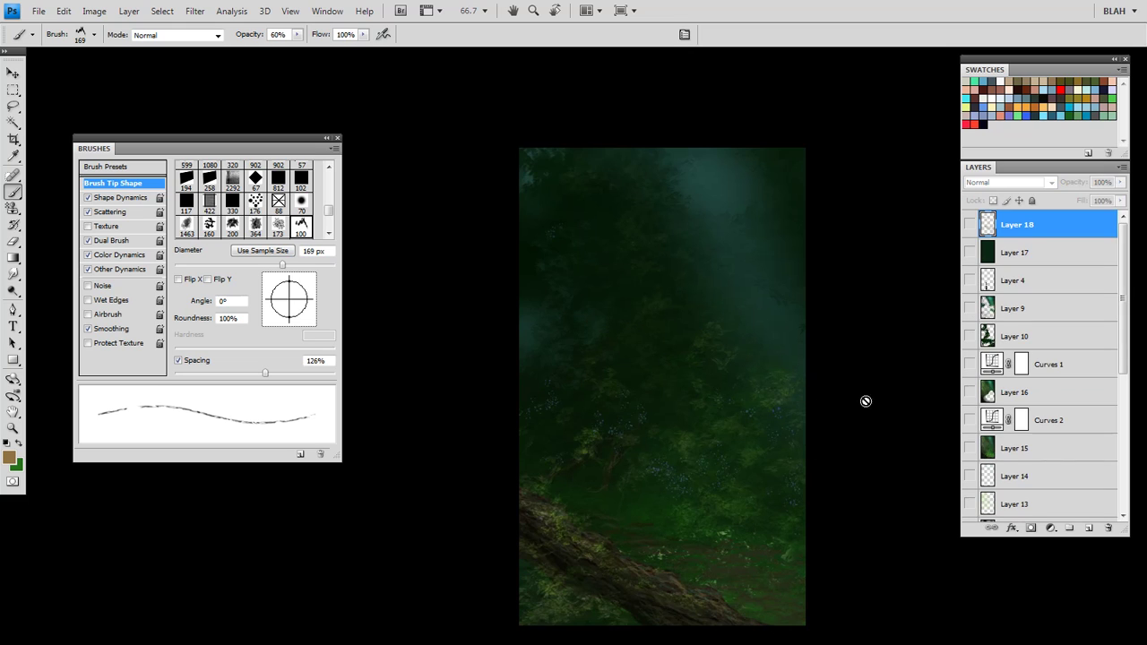
{"action": "scroll", "coordinate": [1004, 439], "scroll_direction": "down", "scroll_amount": 2}
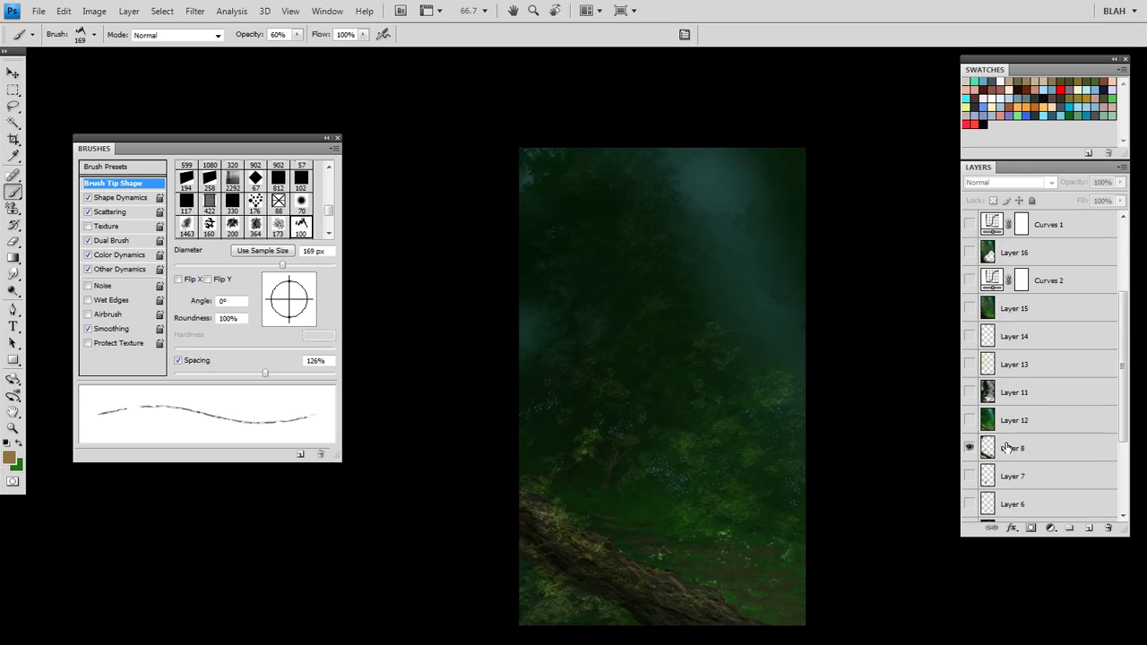
{"action": "left_click", "coordinate": [969, 420]}
{"action": "scroll", "coordinate": [969, 435], "scroll_direction": "down", "scroll_amount": 1}
{"action": "left_click", "coordinate": [969, 393]}
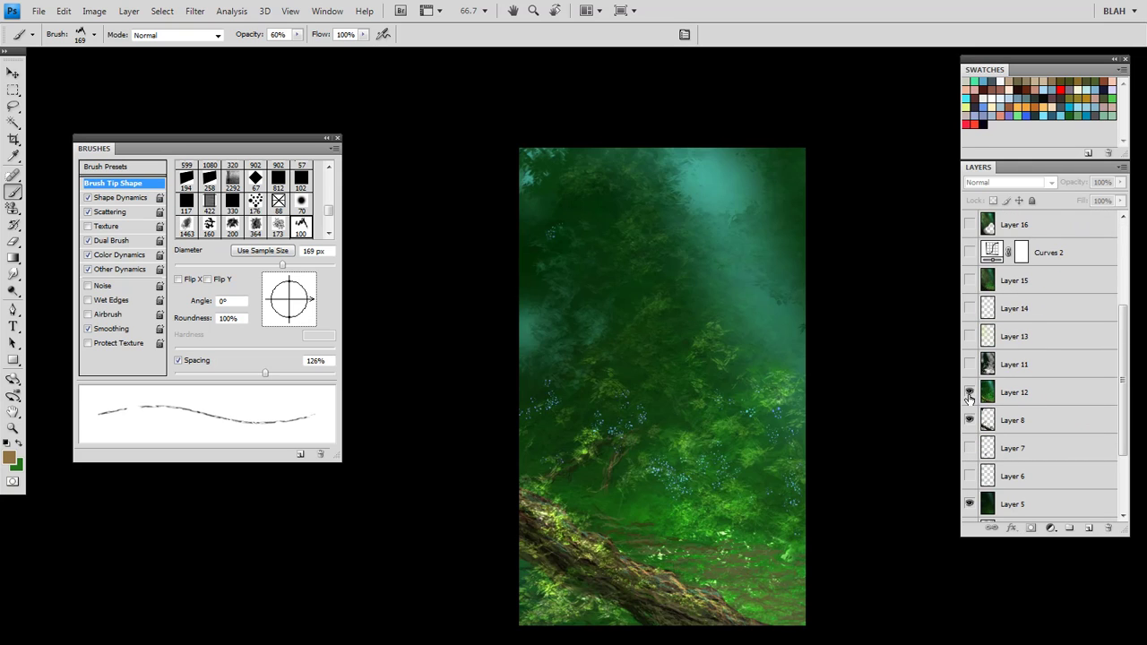
{"action": "left_click", "coordinate": [969, 392]}
{"action": "left_click", "coordinate": [969, 392]}
Step: Show Layer 11, comparing the painting with and without its shading over the forest
{"action": "left_click_drag", "start_coordinate": [829, 434], "coordinate": [889, 387]}
{"action": "left_click", "coordinate": [821, 414], "text": "ctrl"}
{"action": "left_click", "coordinate": [969, 365]}
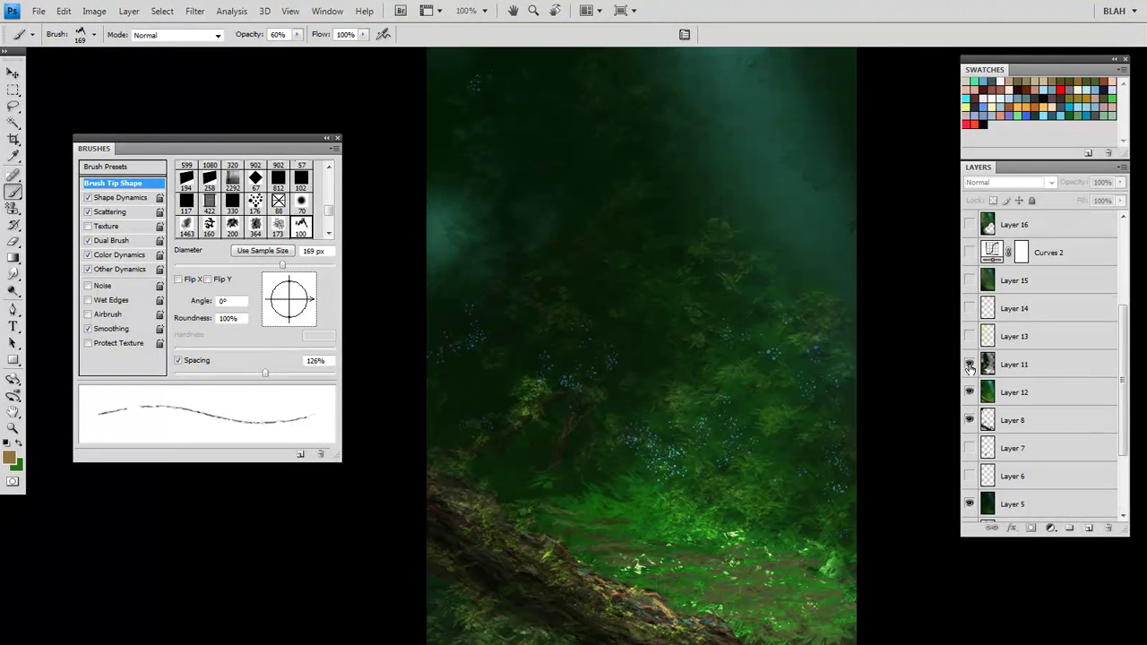
{"action": "left_click", "coordinate": [812, 431], "text": "alt"}
{"action": "left_click", "coordinate": [968, 365]}
{"action": "left_click", "coordinate": [969, 366]}
{"action": "left_click", "coordinate": [969, 366]}
{"action": "left_click", "coordinate": [969, 367]}
Step: Show Layer 13 and inspect its misty light rays at 200%, toggling Layers 13 and 11 for comparison
{"action": "left_click", "coordinate": [968, 337]}
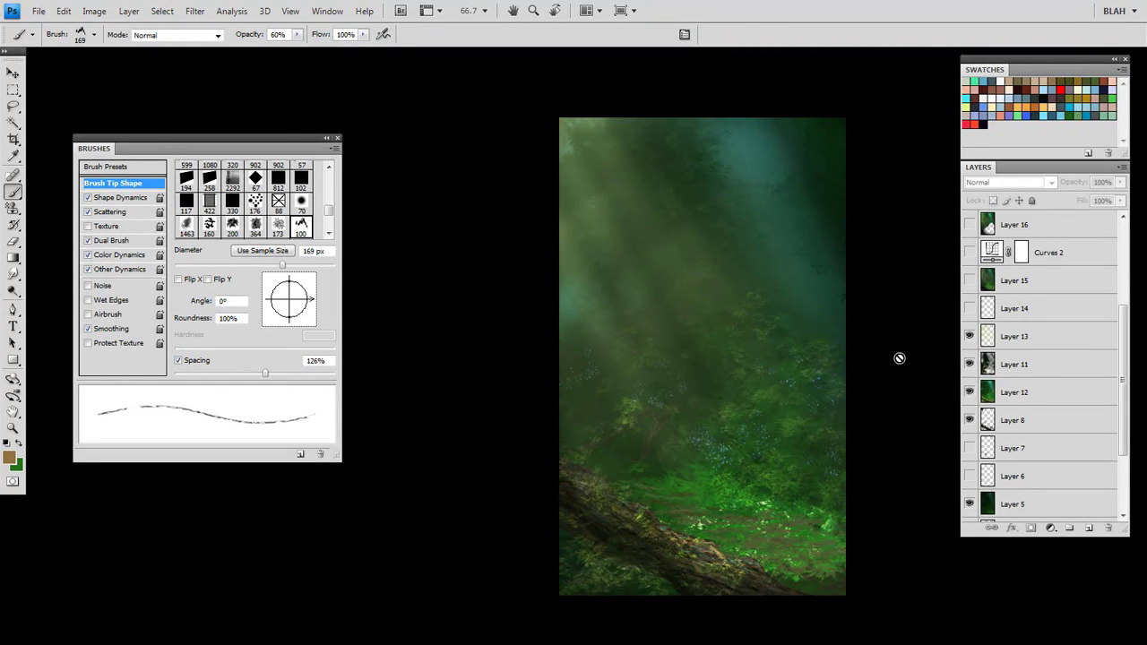
{"action": "scroll", "coordinate": [786, 442], "scroll_direction": "up", "scroll_amount": 2}
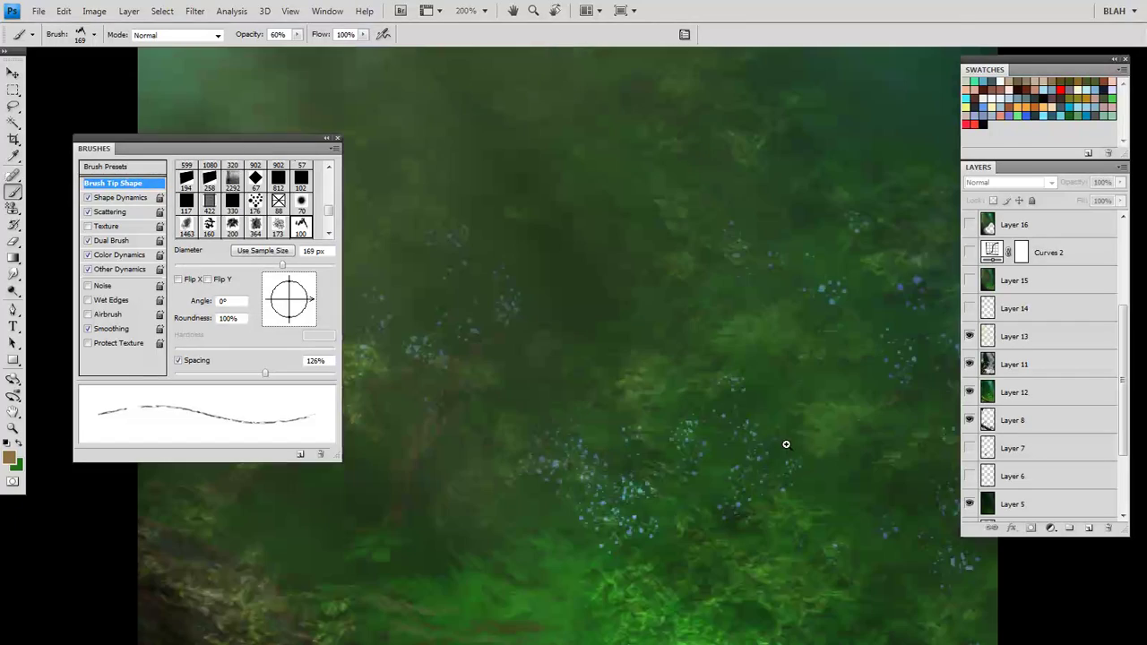
{"action": "left_click", "coordinate": [970, 337]}
{"action": "left_click", "coordinate": [970, 364]}
{"action": "left_click", "coordinate": [969, 366]}
{"action": "left_click_drag", "start_coordinate": [534, 499], "coordinate": [669, 530]}
{"action": "left_click", "coordinate": [725, 525], "text": "alt"}
{"action": "left_click_drag", "start_coordinate": [746, 525], "coordinate": [691, 547]}
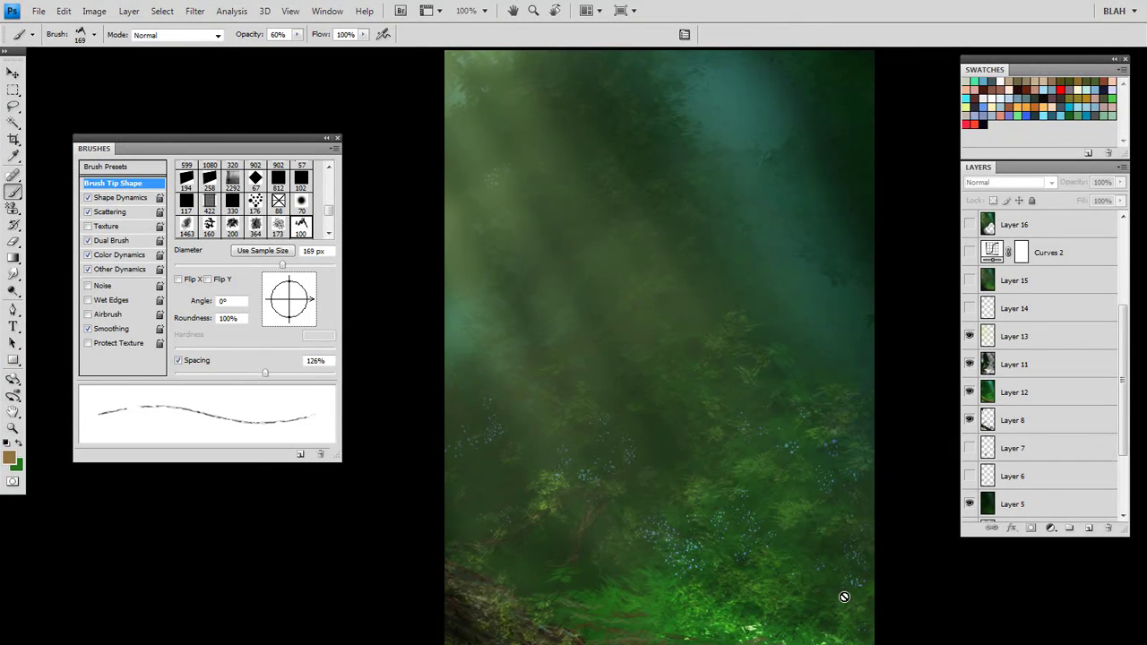
{"action": "mouse_move", "coordinate": [747, 448]}
{"action": "left_mouse_down"}
{"action": "mouse_move", "coordinate": [746, 466]}
{"action": "mouse_move", "coordinate": [744, 454]}
{"action": "left_mouse_up"}
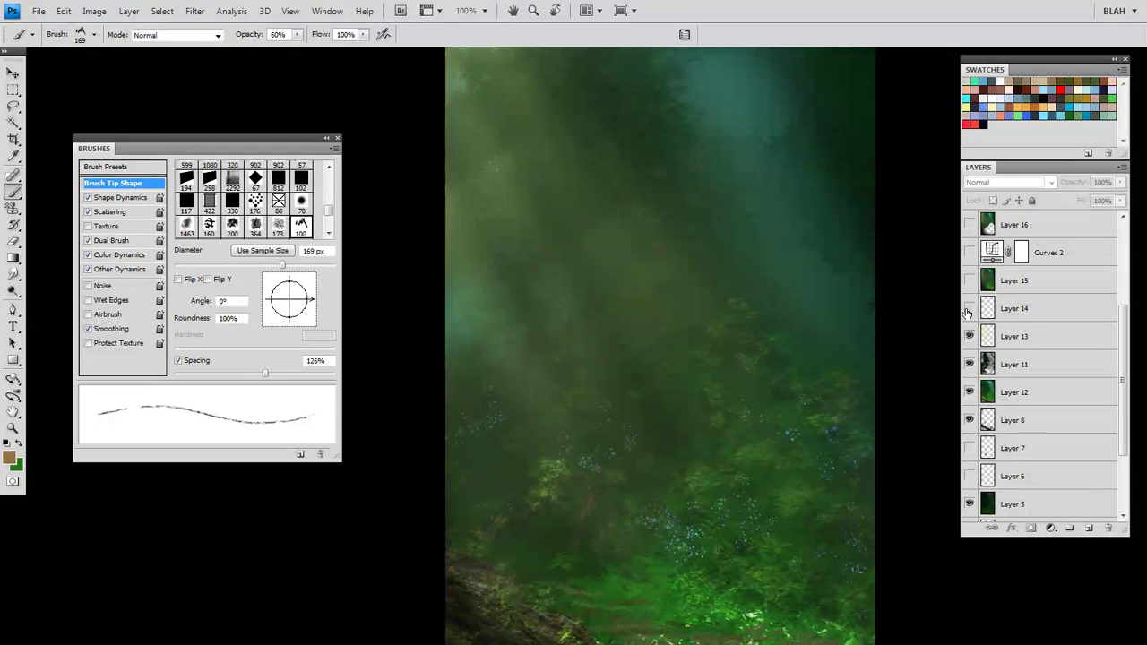
Step: Show Layer 14 and inspect its floating light specks at 200%, comparing the painting with and without them
{"action": "scroll", "coordinate": [809, 415], "scroll_direction": "down", "scroll_amount": 1}
{"action": "left_click_drag", "start_coordinate": [802, 421], "coordinate": [744, 380]}
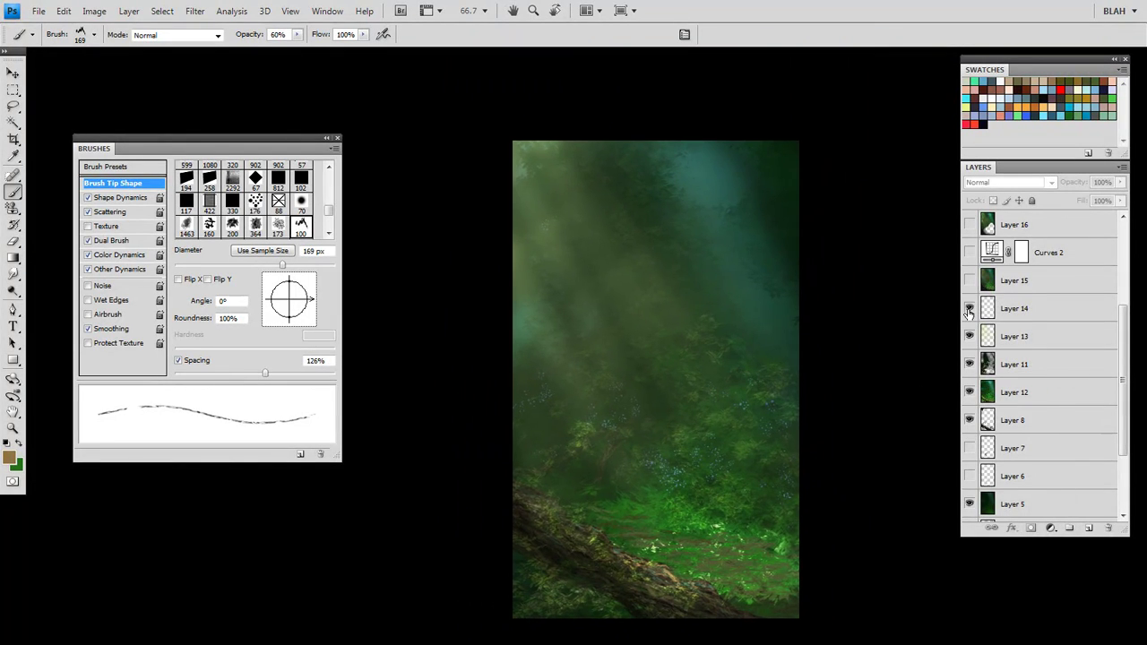
{"action": "scroll", "coordinate": [630, 315], "scroll_direction": "up", "scroll_amount": 2}
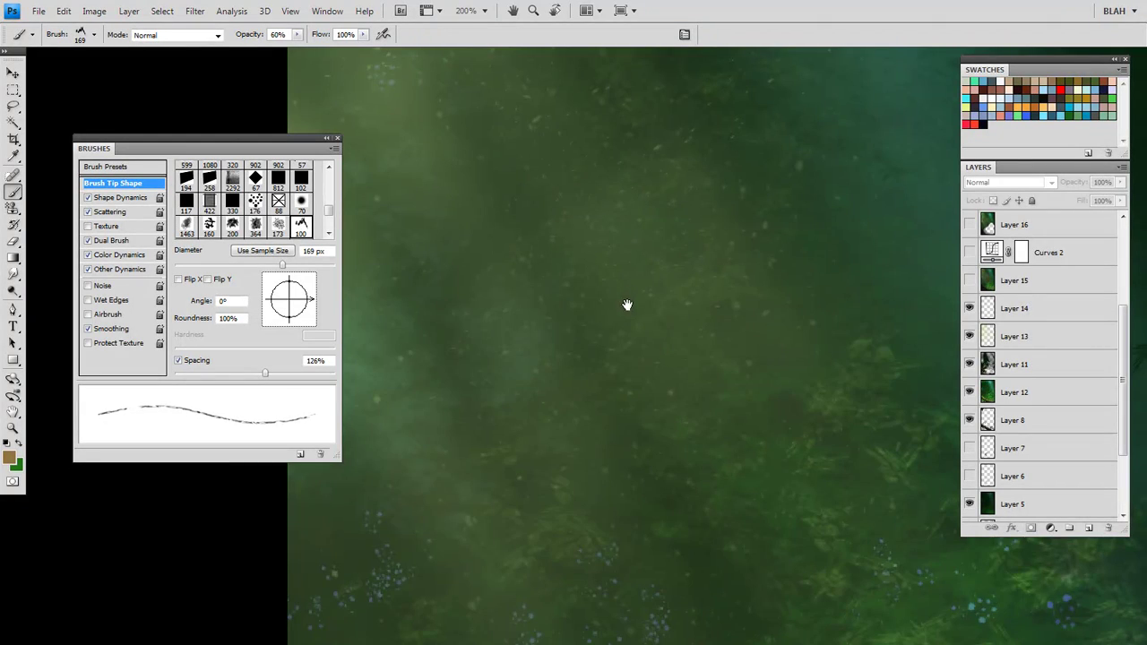
{"action": "left_click_drag", "start_coordinate": [632, 314], "coordinate": [648, 449]}
{"action": "left_click", "coordinate": [970, 310]}
{"action": "left_click", "coordinate": [970, 311]}
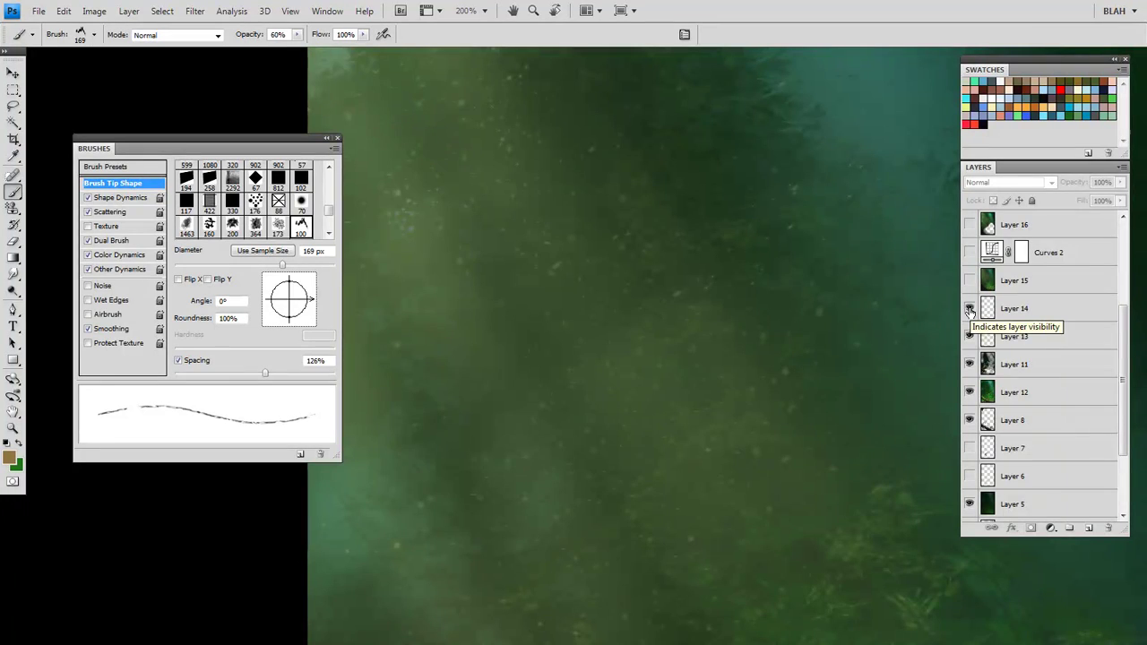
{"action": "left_click", "coordinate": [970, 310]}
{"action": "left_click", "coordinate": [970, 310]}
{"action": "left_click", "coordinate": [714, 426], "text": "alt"}
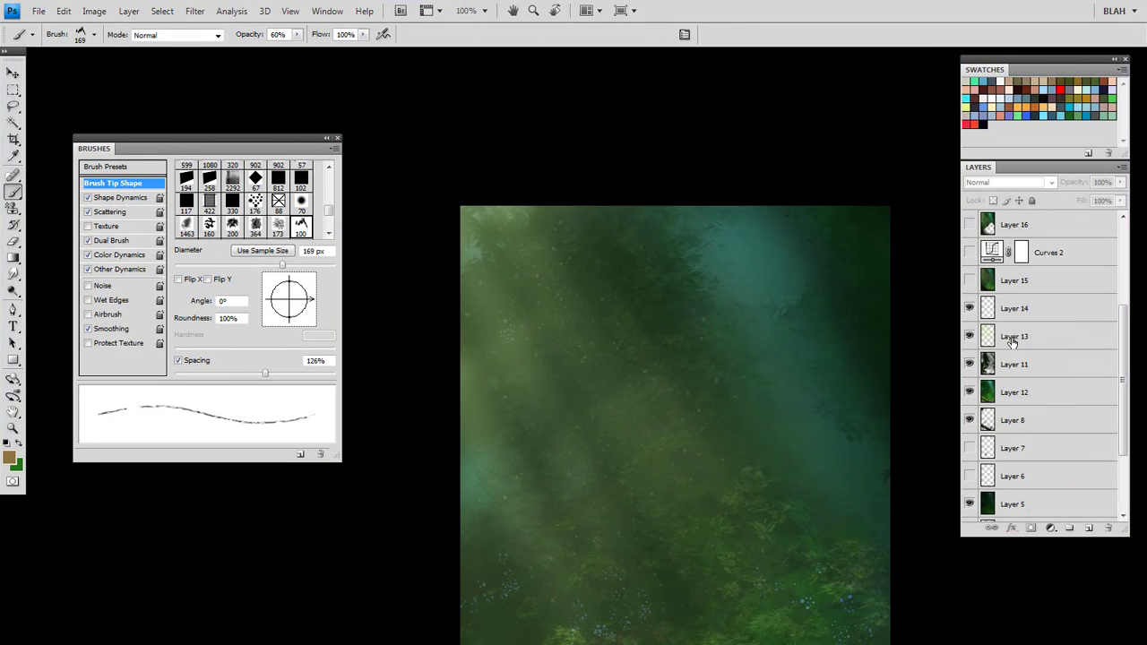
Step: Show Layer 15 and compare the whole painting with and without it at 50%
{"action": "left_click", "coordinate": [969, 281]}
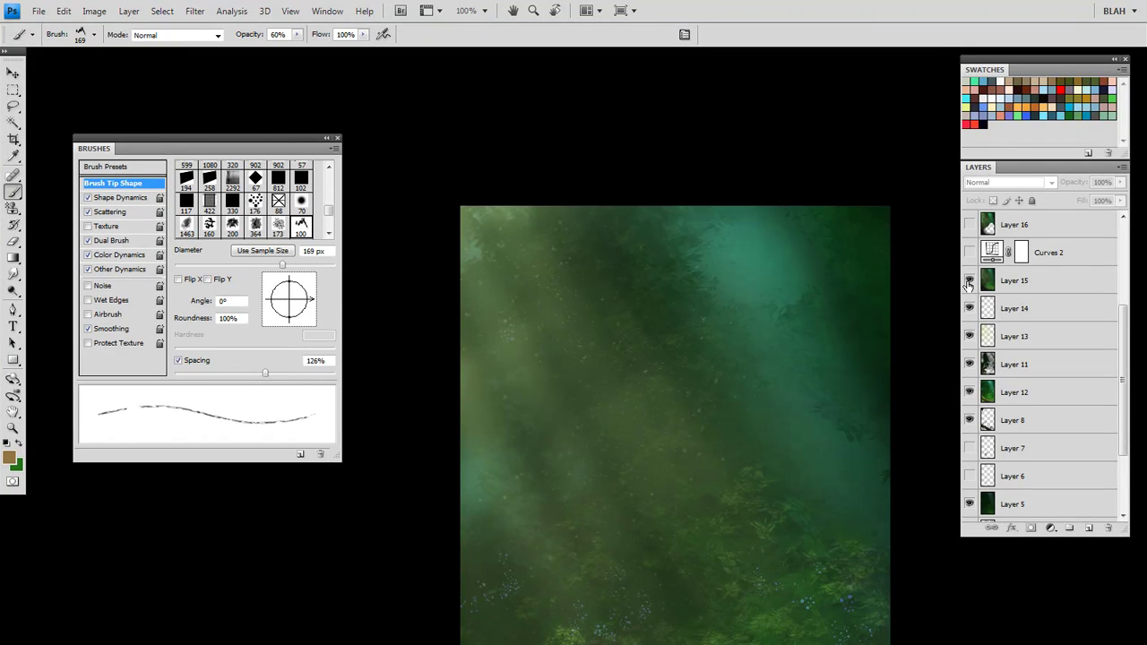
{"action": "left_click", "coordinate": [820, 372], "text": "alt"}
{"action": "left_click_drag", "start_coordinate": [802, 380], "coordinate": [779, 277]}
{"action": "left_click", "coordinate": [778, 282], "text": "alt"}
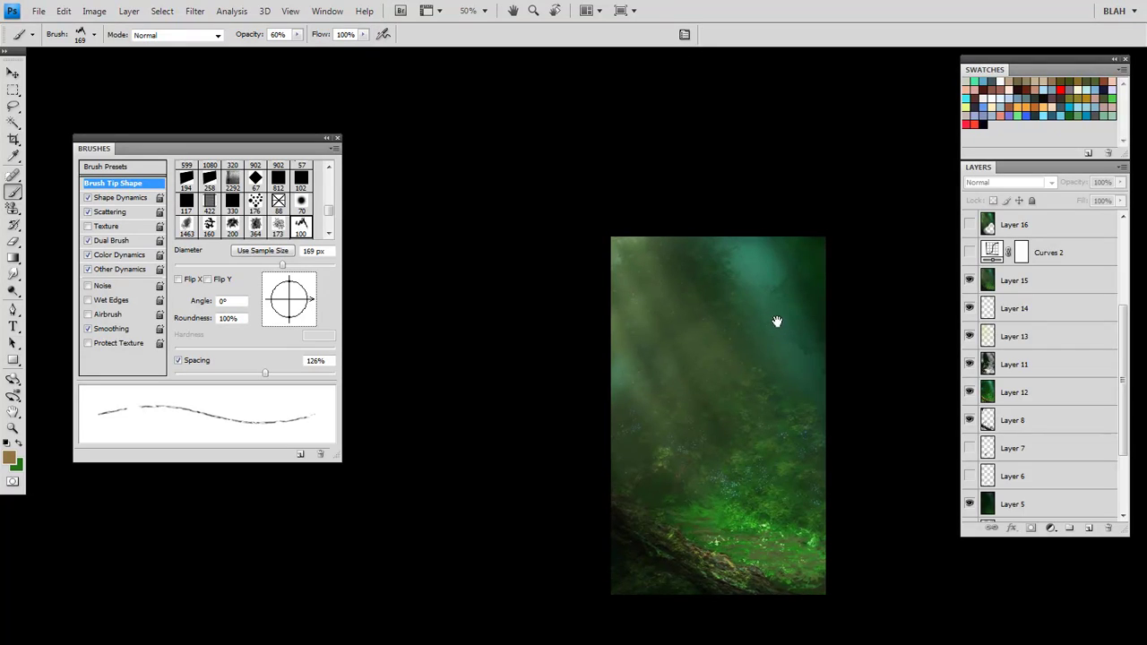
{"action": "left_click", "coordinate": [969, 281]}
{"action": "left_click", "coordinate": [969, 280]}
{"action": "left_click", "coordinate": [968, 281]}
{"action": "left_click", "coordinate": [969, 281]}
{"action": "left_click", "coordinate": [969, 280]}
{"action": "left_click", "coordinate": [968, 281]}
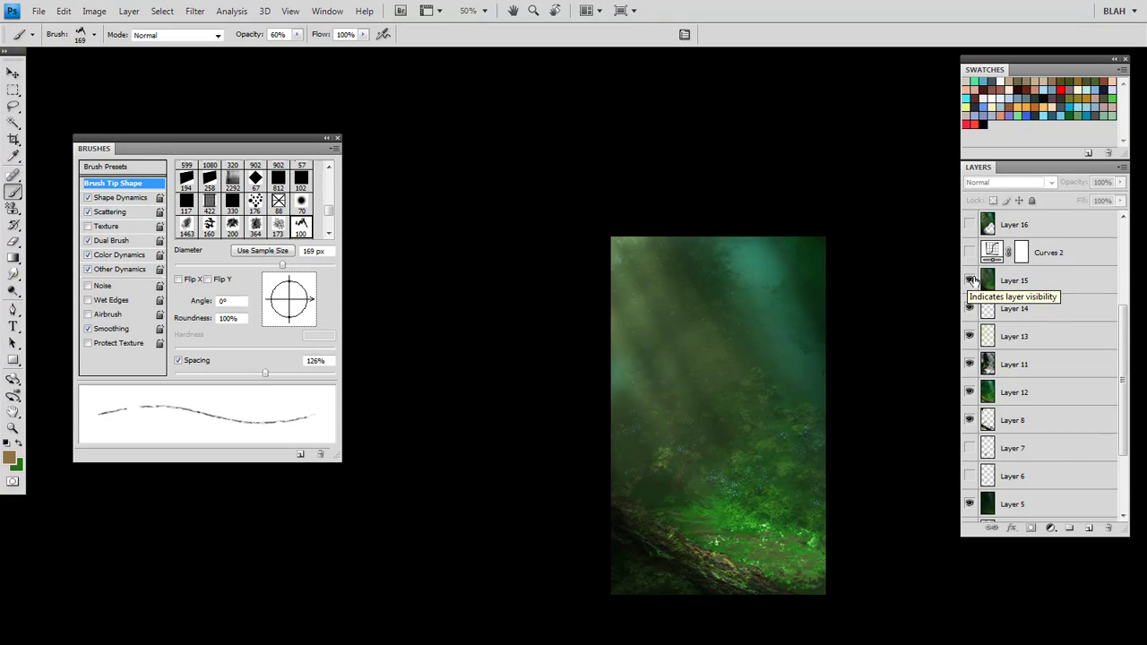
{"action": "left_click", "coordinate": [969, 281]}
{"action": "left_click", "coordinate": [968, 280]}
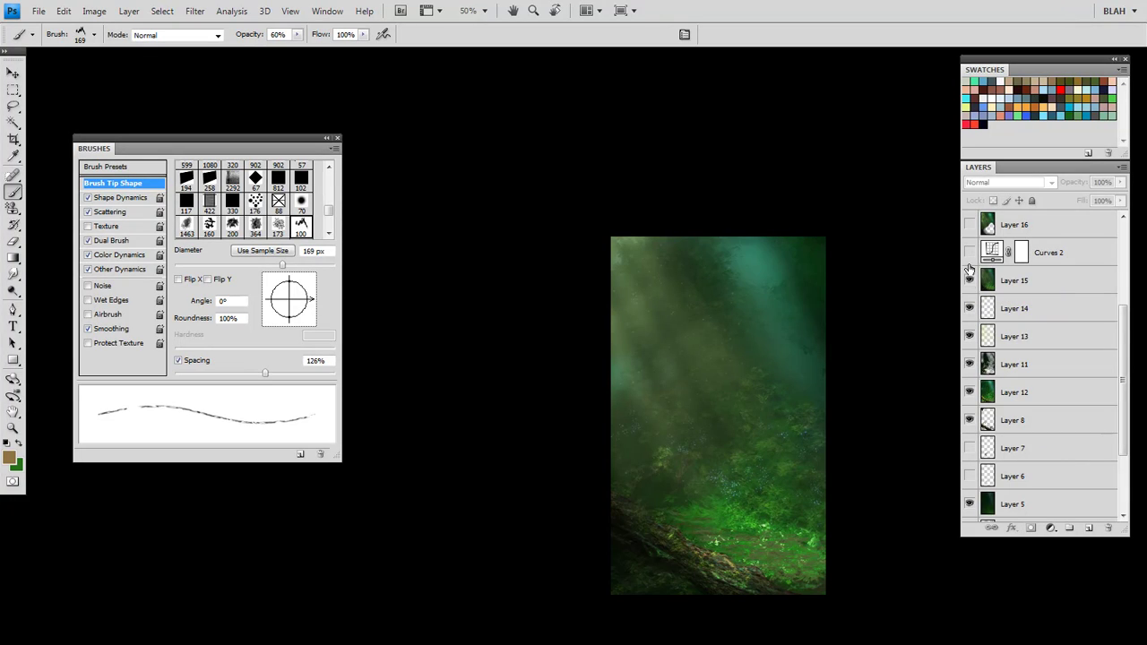
Step: Compare the painting with and without the Curves 2 adjustment layer, leaving it hidden
{"action": "scroll", "coordinate": [884, 335], "scroll_direction": "up", "scroll_amount": 2}
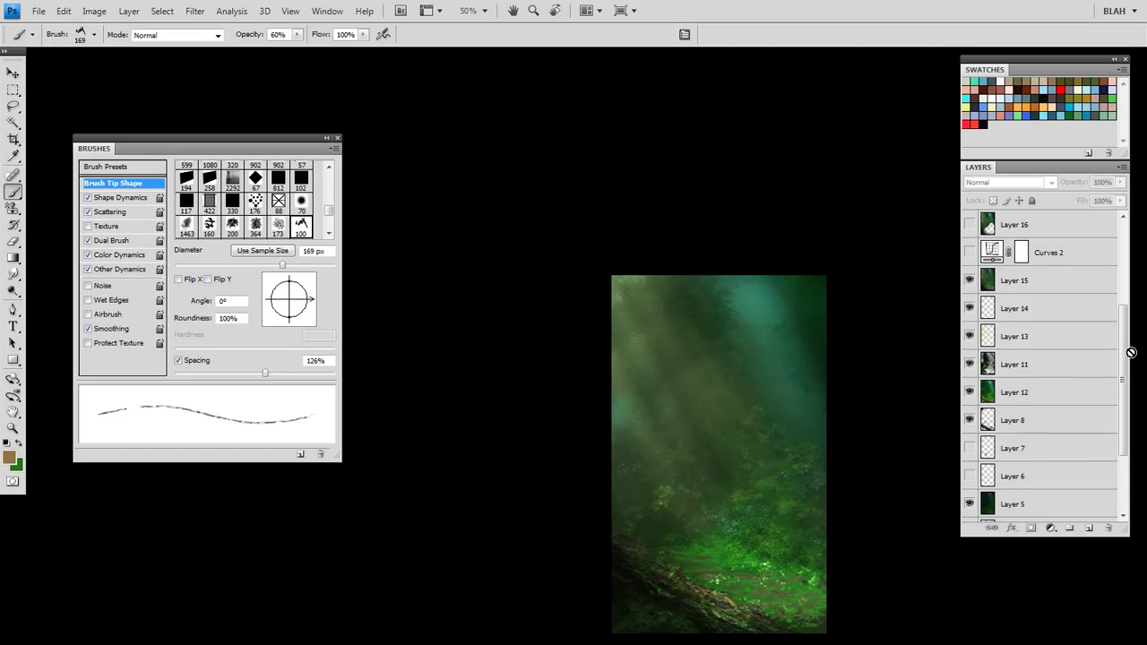
{"action": "left_click_drag", "start_coordinate": [1126, 353], "coordinate": [1126, 312]}
{"action": "left_click", "coordinate": [969, 340]}
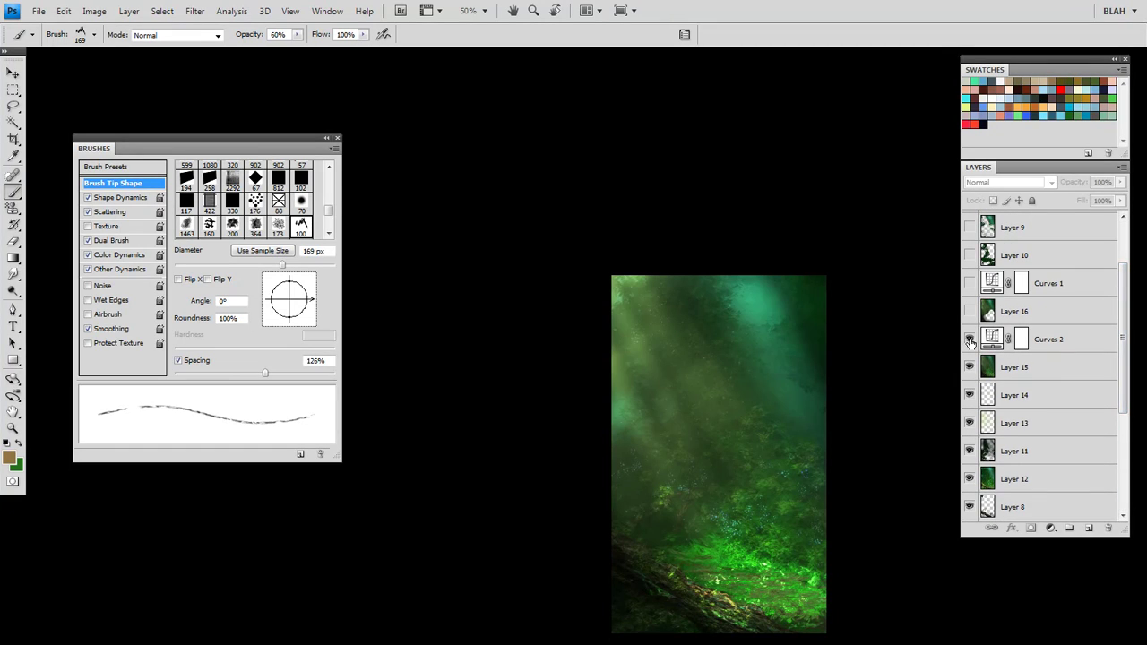
{"action": "left_click", "coordinate": [968, 340]}
{"action": "left_click", "coordinate": [968, 341]}
{"action": "left_click", "coordinate": [969, 341]}
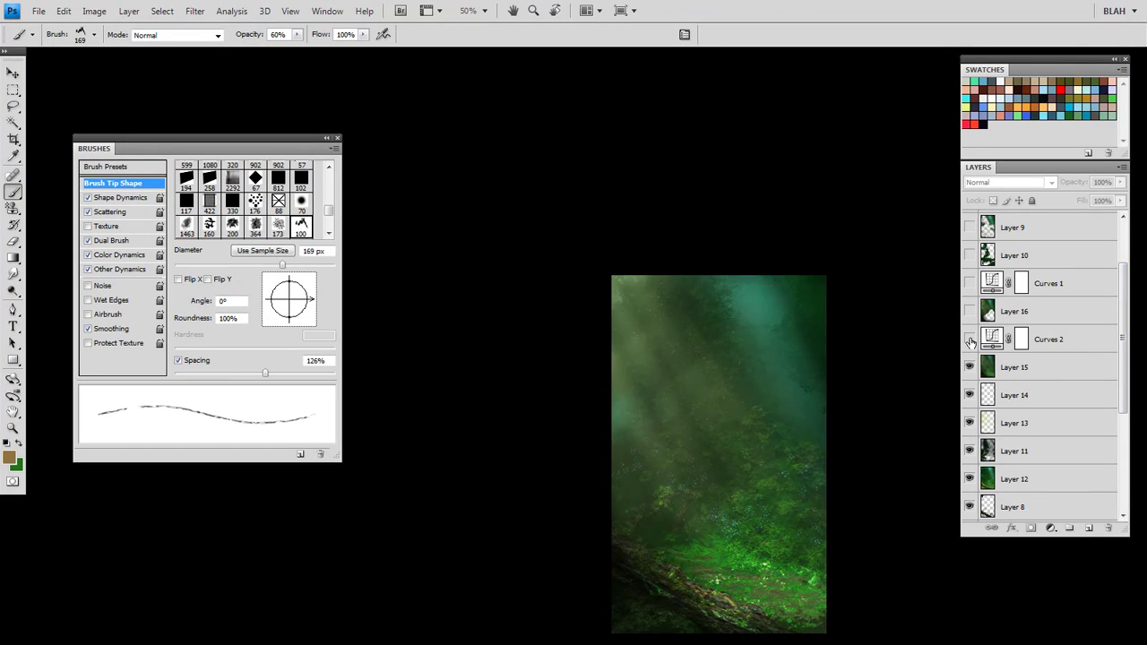
Step: Show Layer 16, comparing the painting with and without it
{"action": "left_click", "coordinate": [969, 312]}
{"action": "left_click", "coordinate": [970, 312]}
{"action": "left_click", "coordinate": [970, 312]}
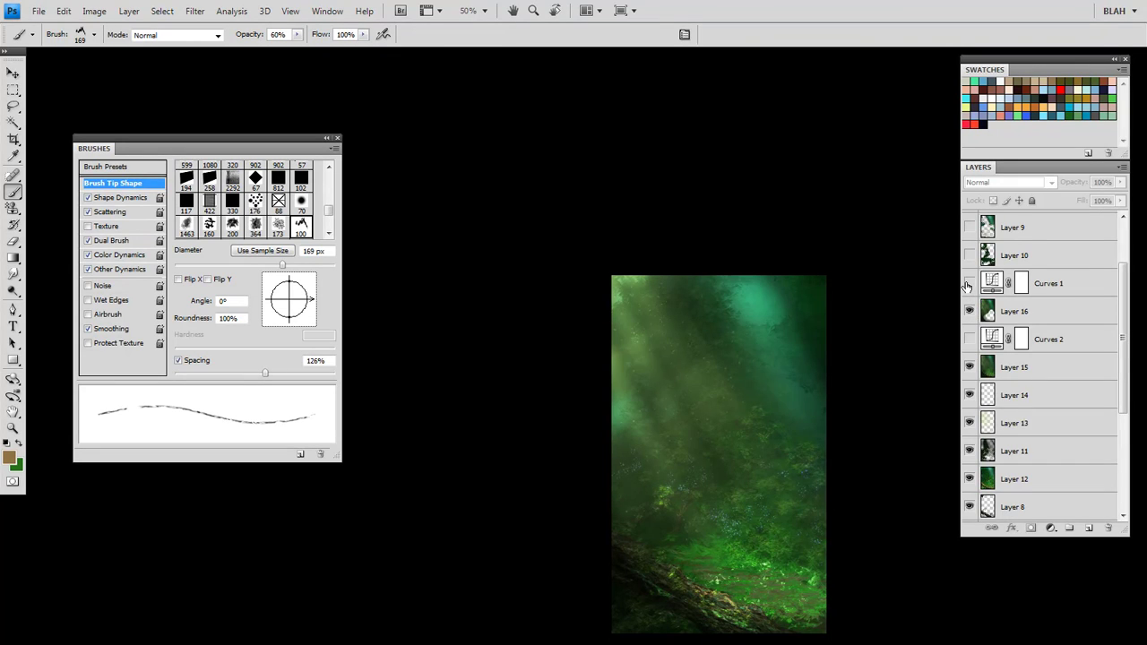
Step: Compare the painting with and without the Curves 1 adjustment layer, leaving it hidden
{"action": "left_click", "coordinate": [969, 283]}
{"action": "left_click", "coordinate": [967, 285]}
{"action": "left_click_drag", "start_coordinate": [803, 376], "coordinate": [731, 312]}
{"action": "left_click", "coordinate": [969, 284]}
{"action": "left_click", "coordinate": [969, 285]}
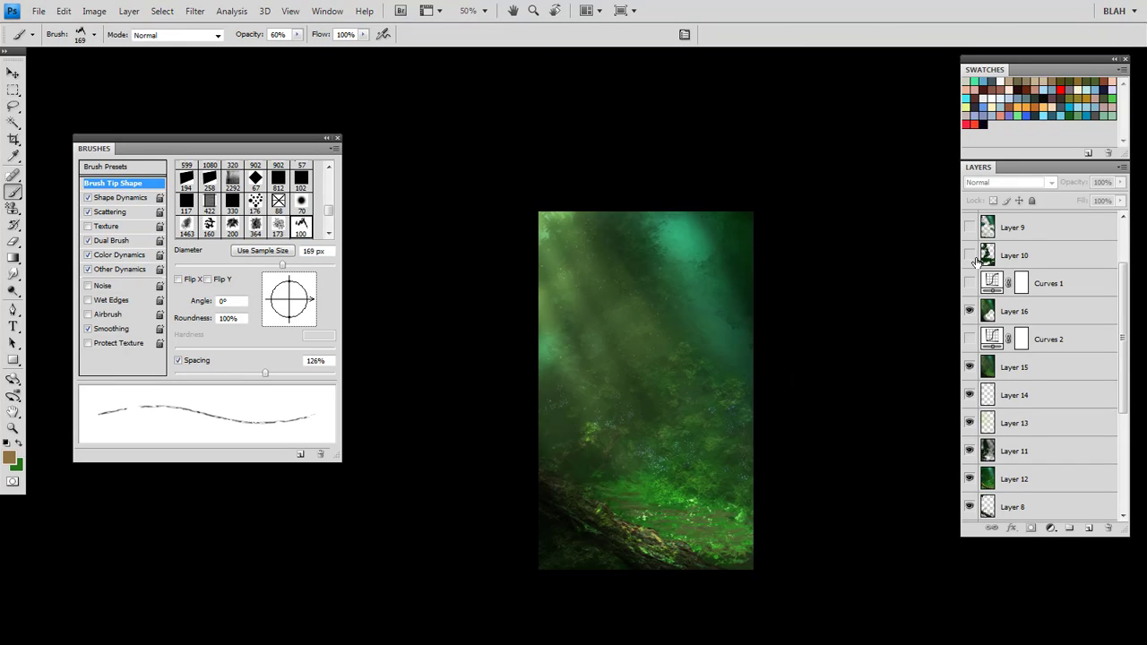
Step: Preview Layer 10, Layer 9 and the figure on Layer 4 one by one, leaving all three hidden
{"action": "left_click", "coordinate": [969, 257]}
{"action": "left_click", "coordinate": [969, 257]}
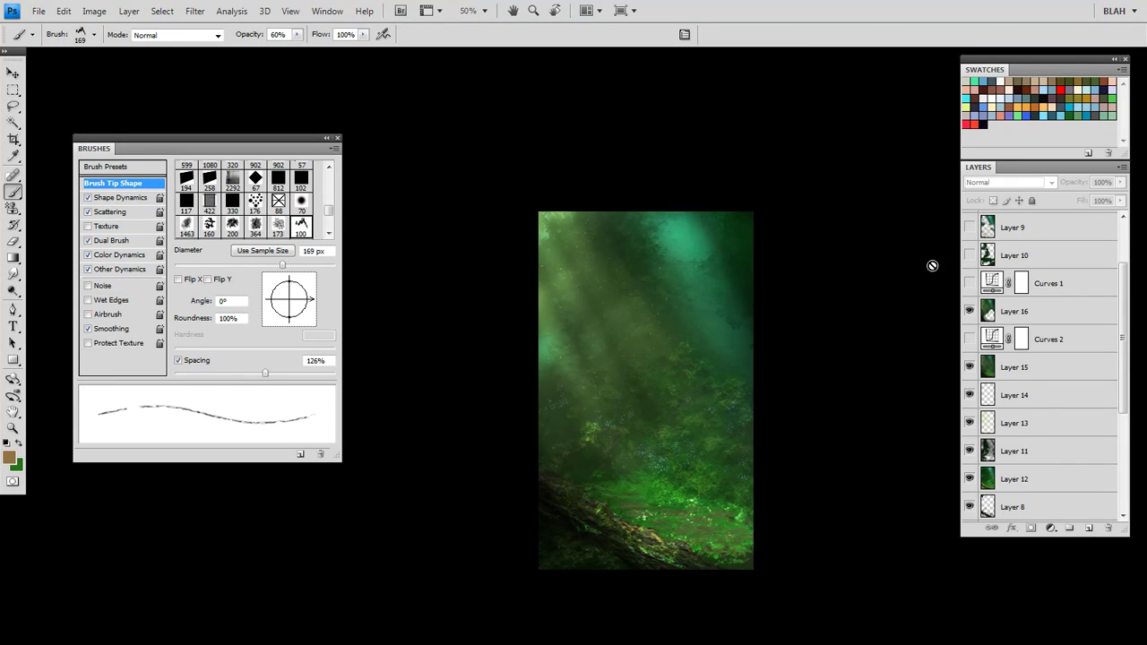
{"action": "left_click", "coordinate": [968, 230]}
{"action": "left_click", "coordinate": [968, 230]}
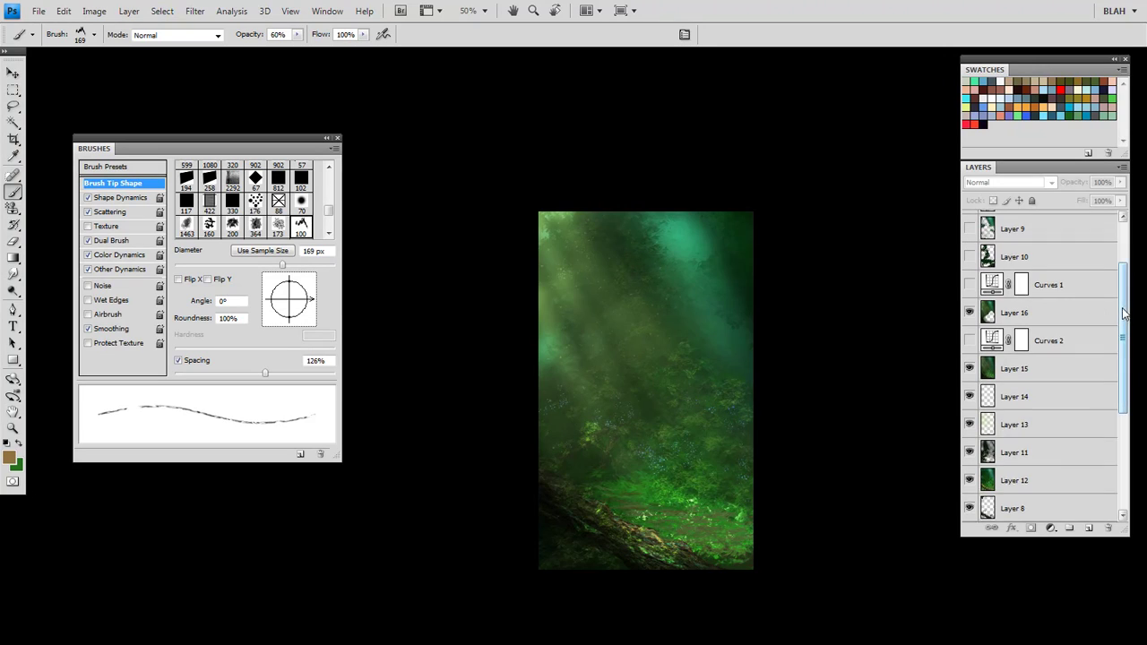
{"action": "scroll", "coordinate": [964, 269], "scroll_direction": "up", "scroll_amount": 3}
{"action": "left_click", "coordinate": [969, 281]}
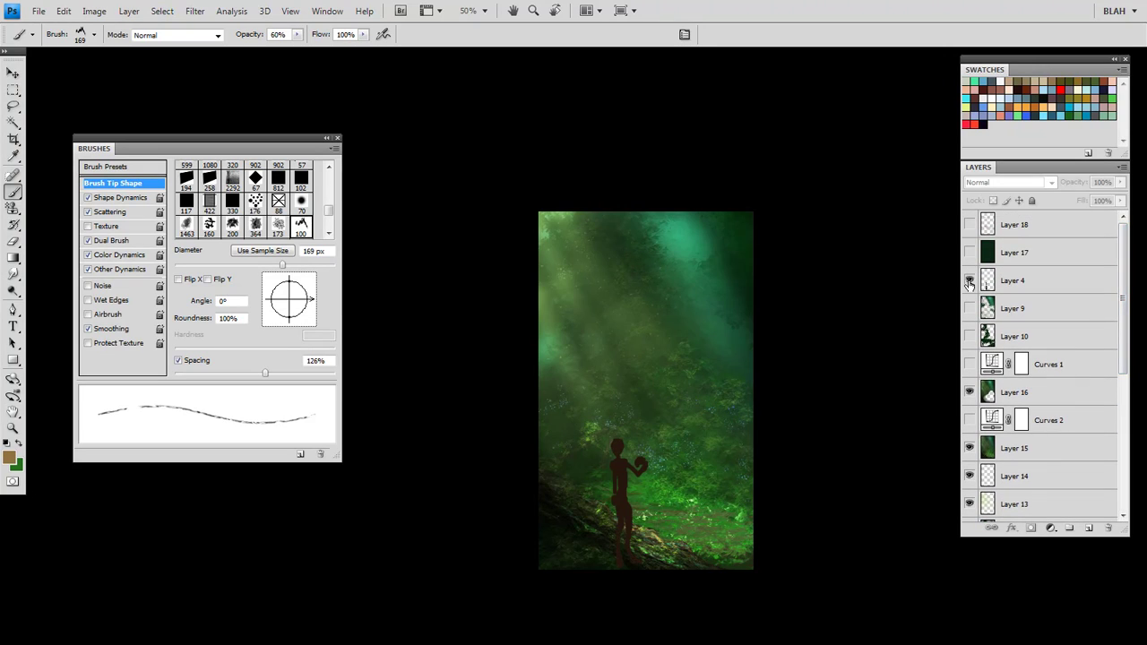
{"action": "left_click", "coordinate": [969, 281]}
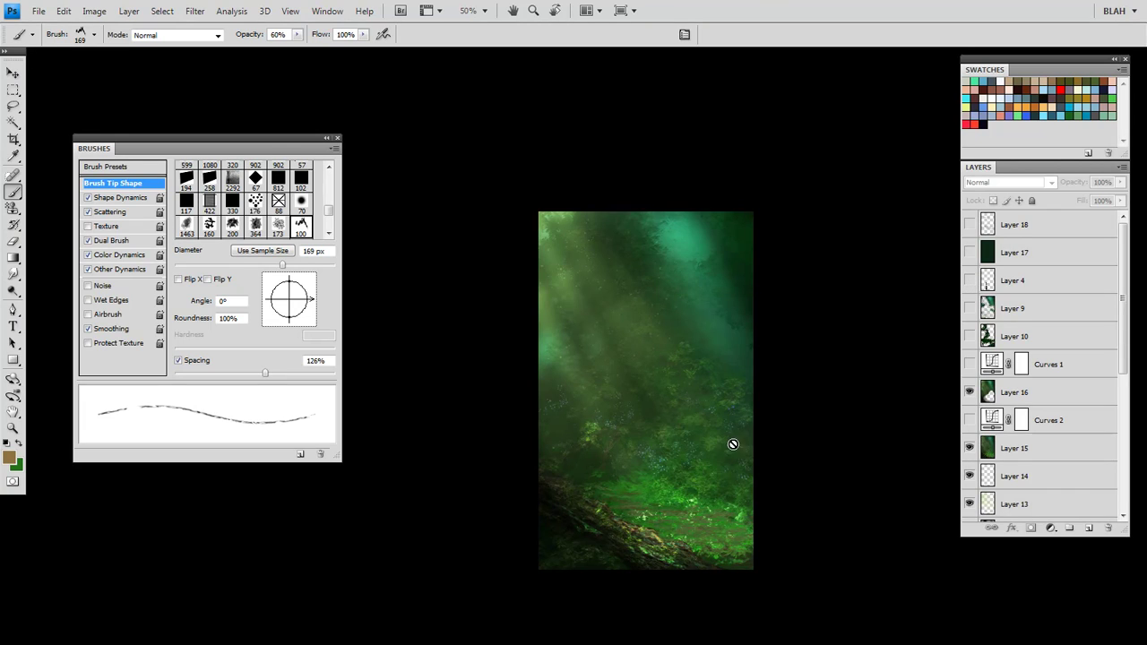
Step: Examine the combined forest painting at 100%
{"action": "left_click", "coordinate": [702, 431], "text": "ctrl"}
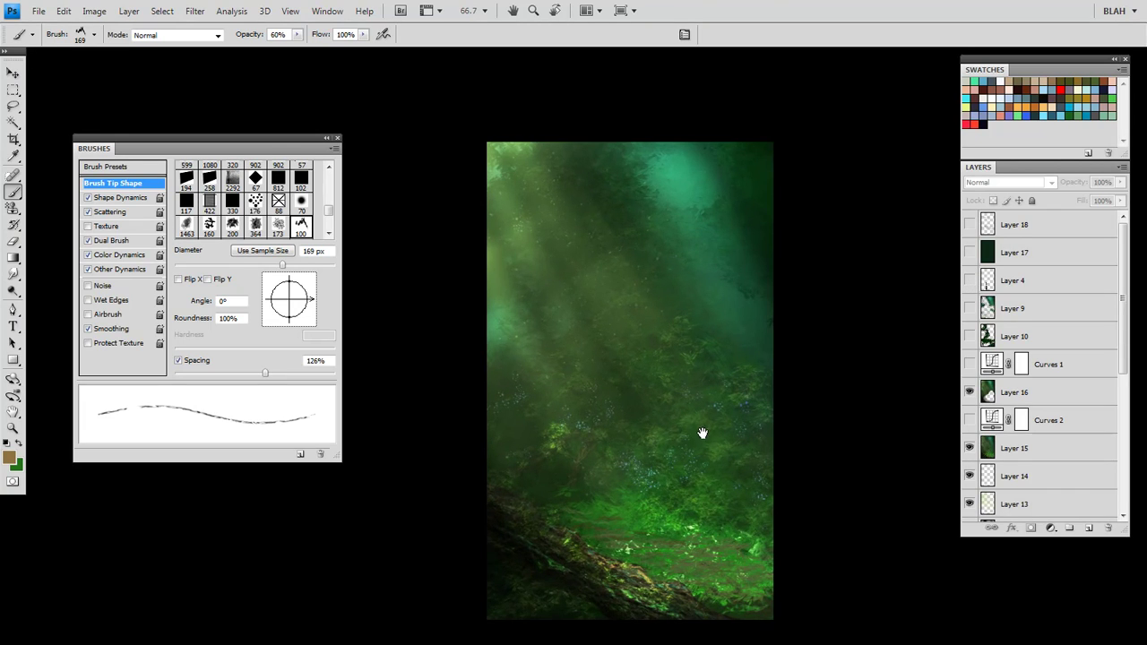
{"action": "left_click", "coordinate": [702, 433], "text": "ctrl"}
{"action": "left_click_drag", "start_coordinate": [699, 433], "coordinate": [762, 191]}
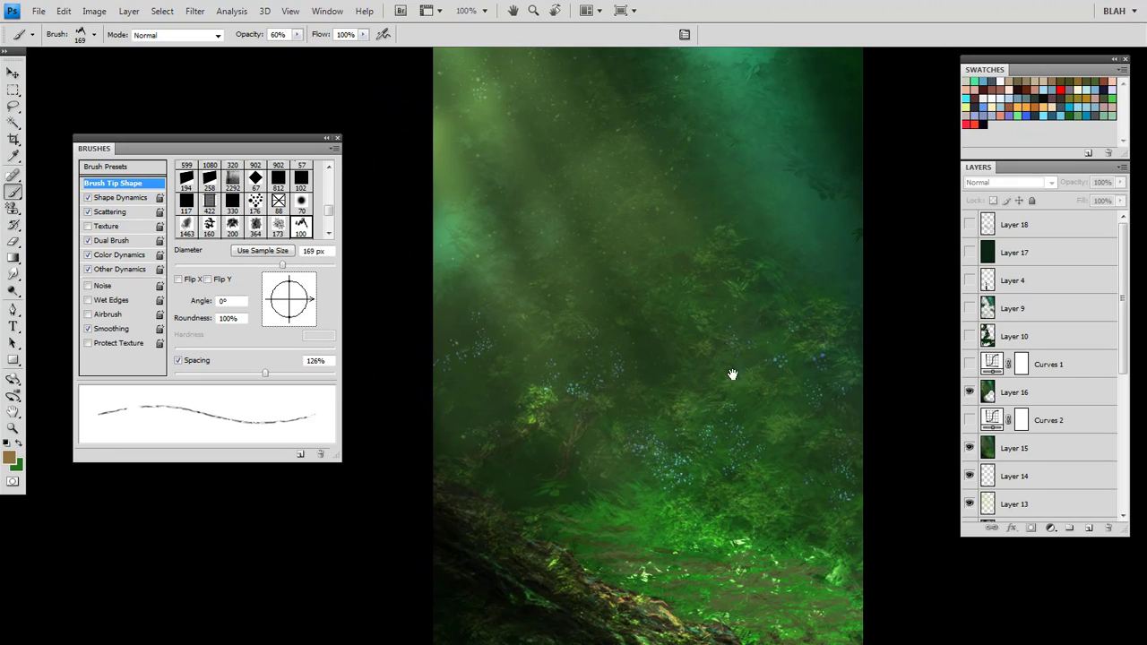
Step: Examine the brush textures on the mossy trunk and forest floor at up to 300%, and view the wider painting at 66.7%
{"action": "left_click_drag", "start_coordinate": [696, 494], "coordinate": [745, 478]}
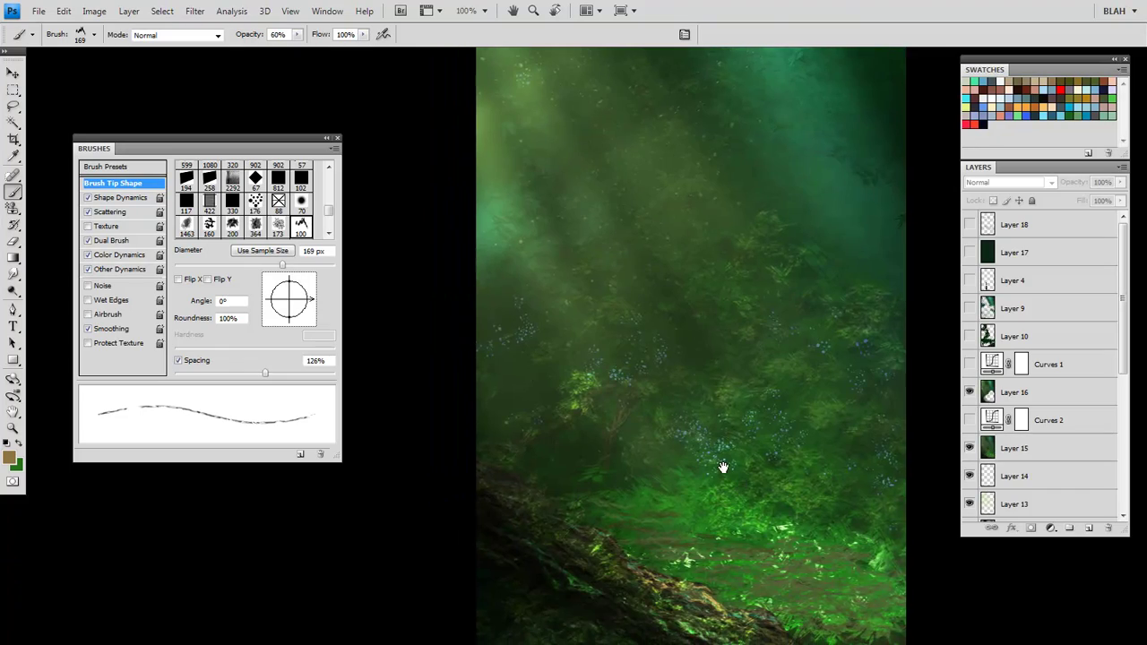
{"action": "left_click", "coordinate": [715, 453], "text": "ctrl"}
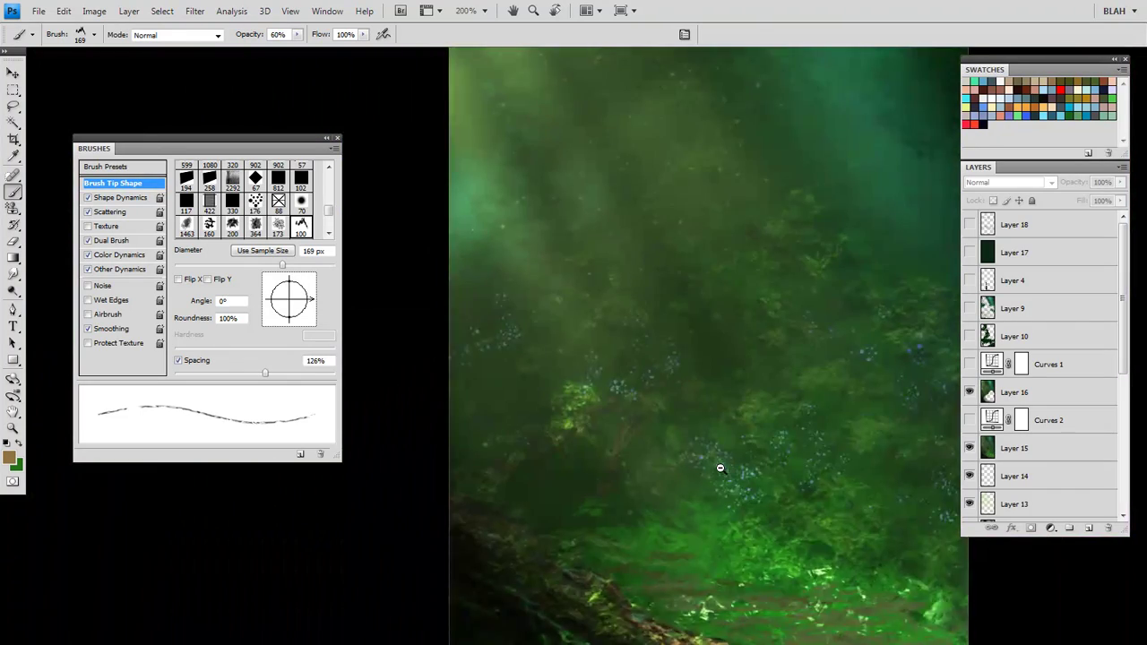
{"action": "left_click_drag", "start_coordinate": [690, 398], "coordinate": [673, 384]}
{"action": "left_click", "coordinate": [644, 498], "text": "ctrl"}
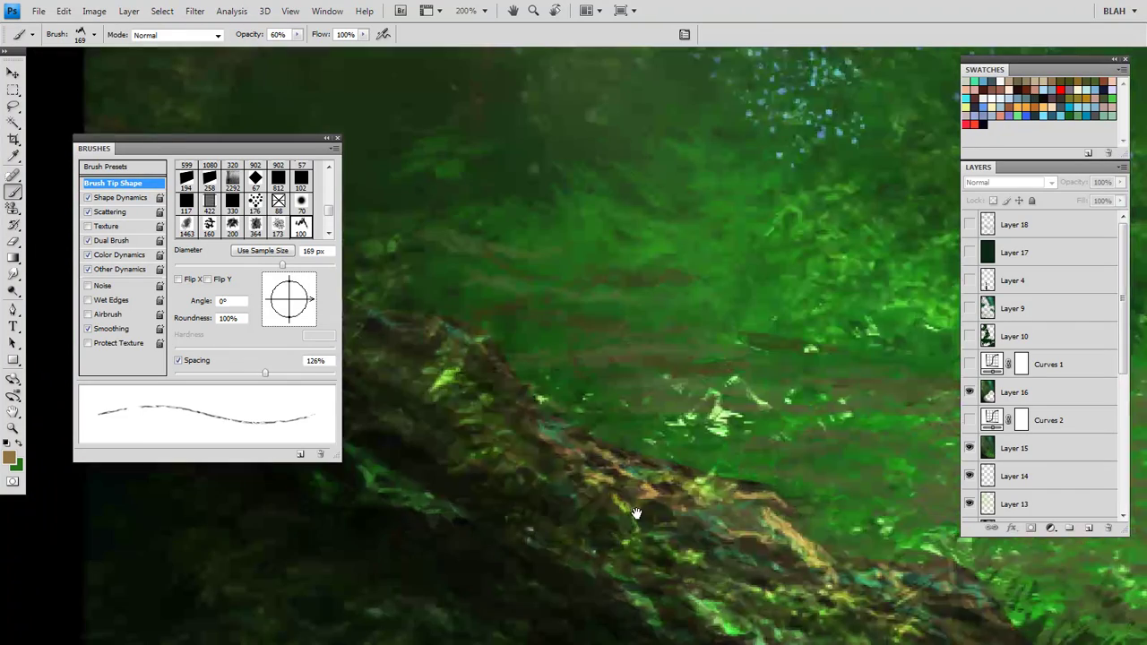
{"action": "left_click", "coordinate": [638, 533], "text": "ctrl"}
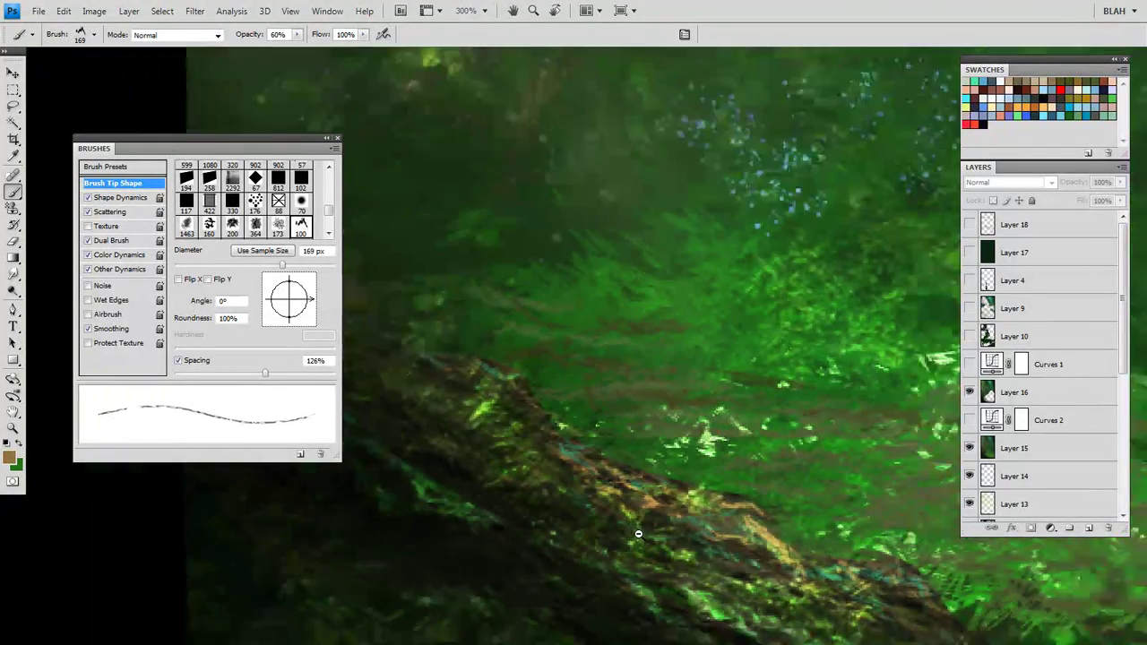
{"action": "left_click", "coordinate": [638, 534], "text": "ctrl+alt"}
{"action": "left_click", "coordinate": [662, 535], "text": "ctrl+alt"}
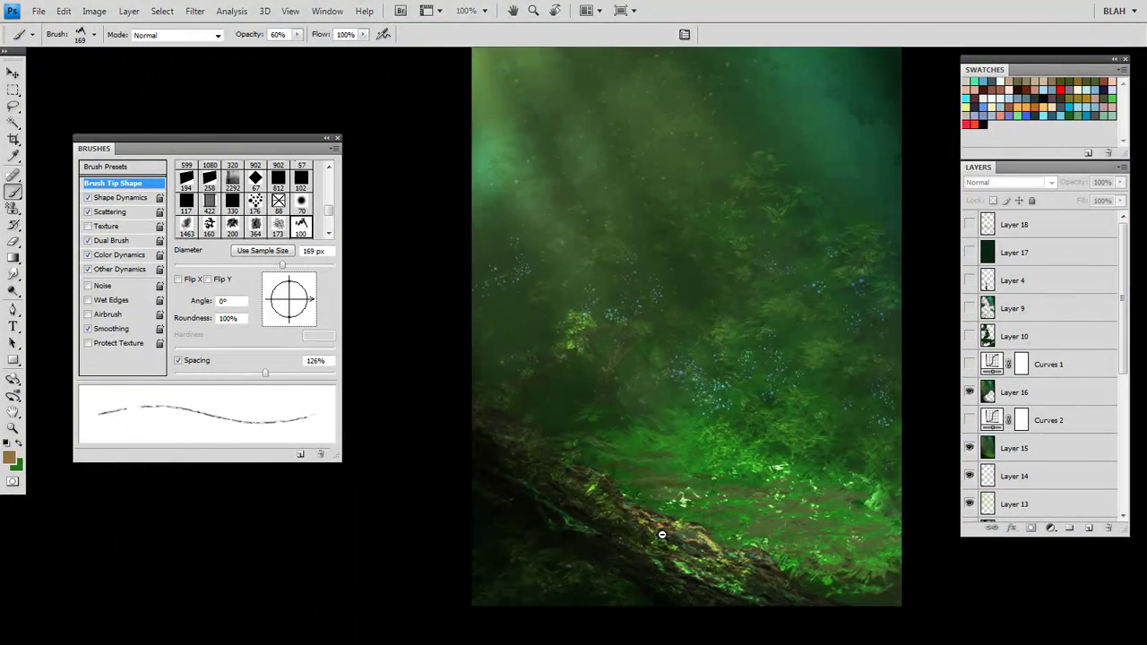
{"action": "left_click_drag", "start_coordinate": [665, 467], "coordinate": [648, 592]}
{"action": "mouse_move", "coordinate": [657, 487]}
{"action": "left_mouse_down"}
{"action": "mouse_move", "coordinate": [647, 562]}
{"action": "mouse_move", "coordinate": [633, 510]}
{"action": "mouse_move", "coordinate": [535, 381]}
{"action": "mouse_move", "coordinate": [632, 402]}
{"action": "left_mouse_up"}
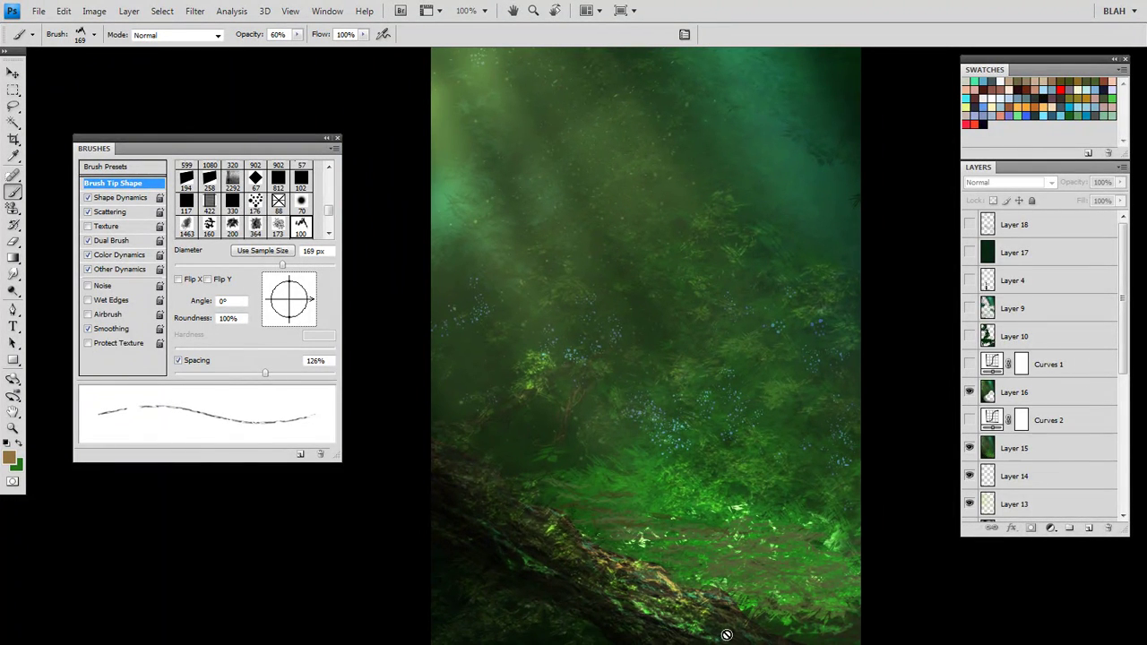
{"action": "left_click", "coordinate": [592, 501], "text": "ctrl+alt"}
{"action": "left_click_drag", "start_coordinate": [602, 461], "coordinate": [558, 533]}
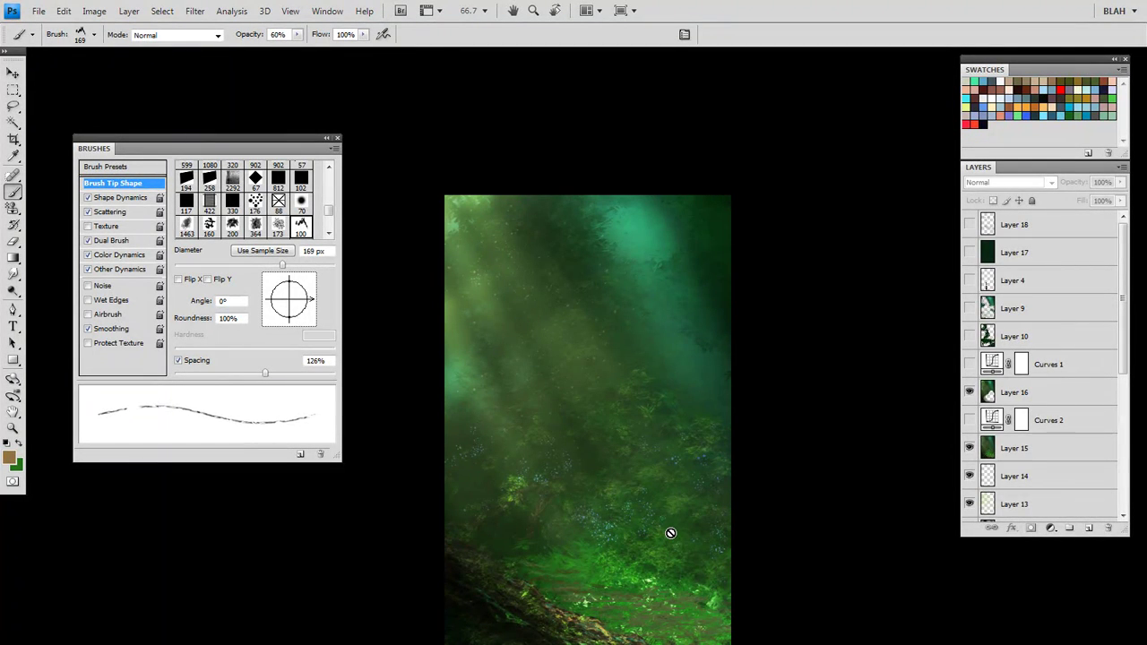